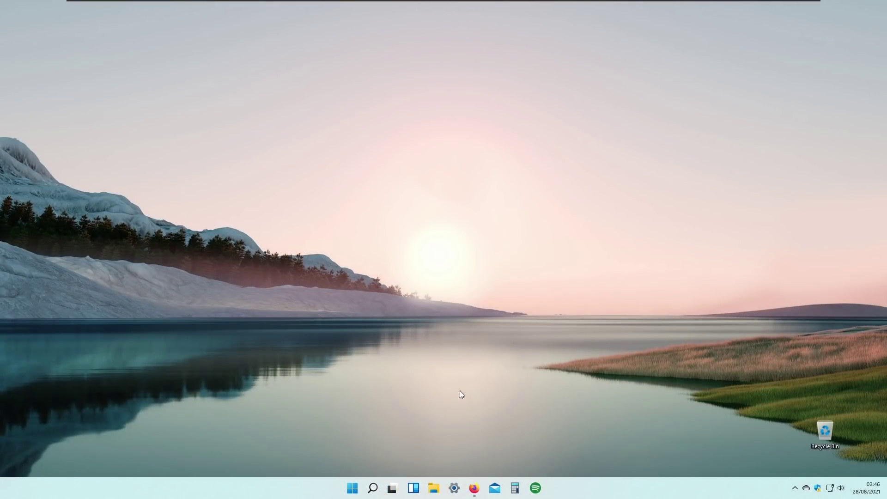
# Switch to Firefox and look through the open pages for the cursors, Rainmeter, ImageMagick, Lively Wallpaper and RoundedTB.
pyautogui.click(475, 495)
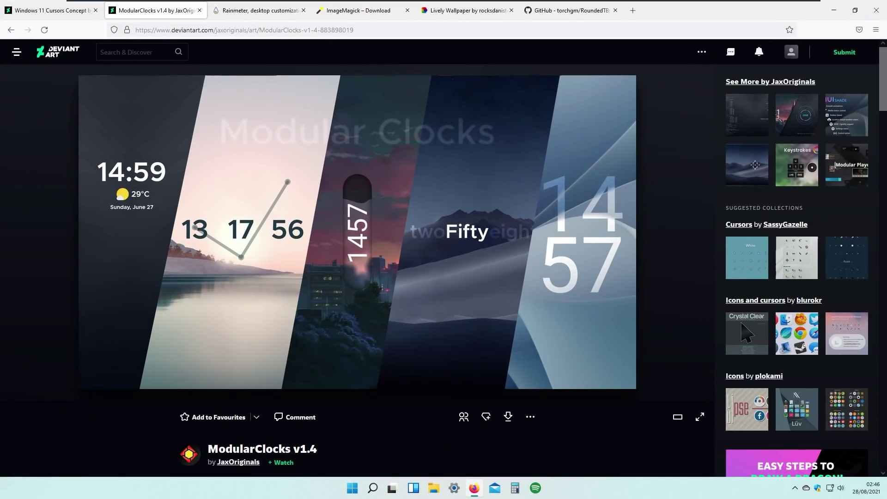
pyautogui.click(76, 14)
pyautogui.click(240, 12)
pyautogui.click(356, 10)
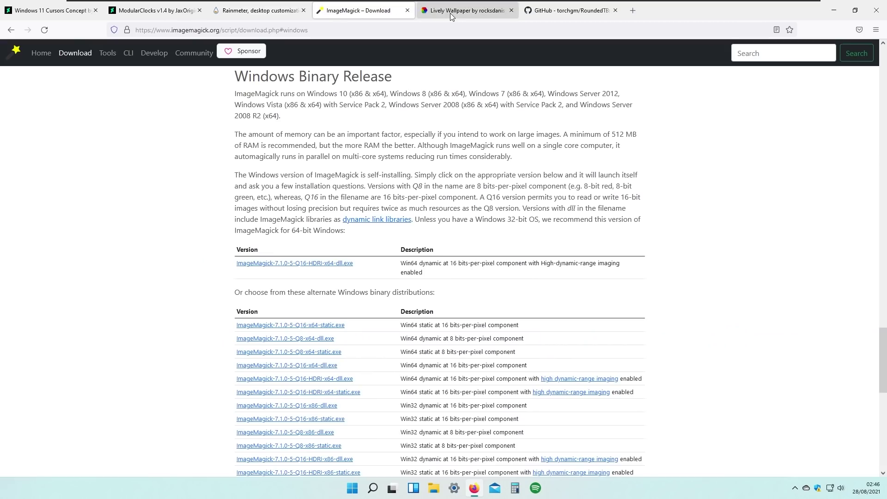
pyautogui.click(462, 10)
pyautogui.click(536, 16)
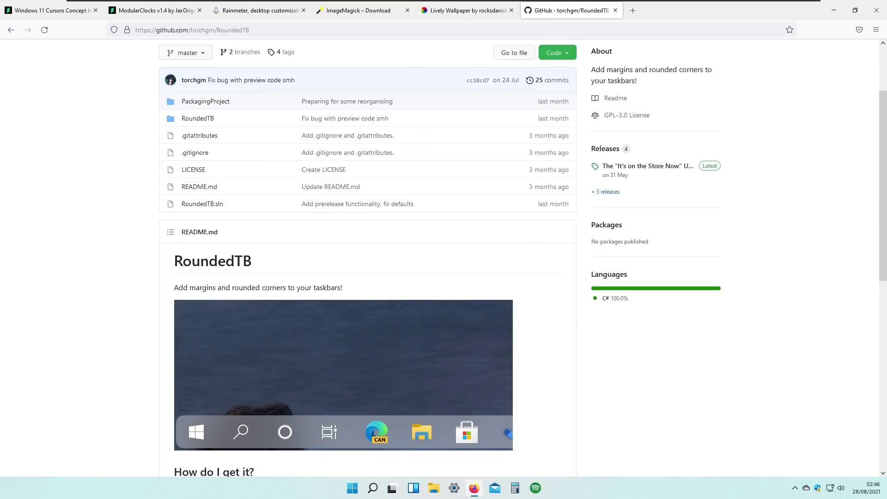
# Download the Windows 11 Cursors Concept zip from its DeviantArt page, saving the file to disk.
pyautogui.click(70, 16)
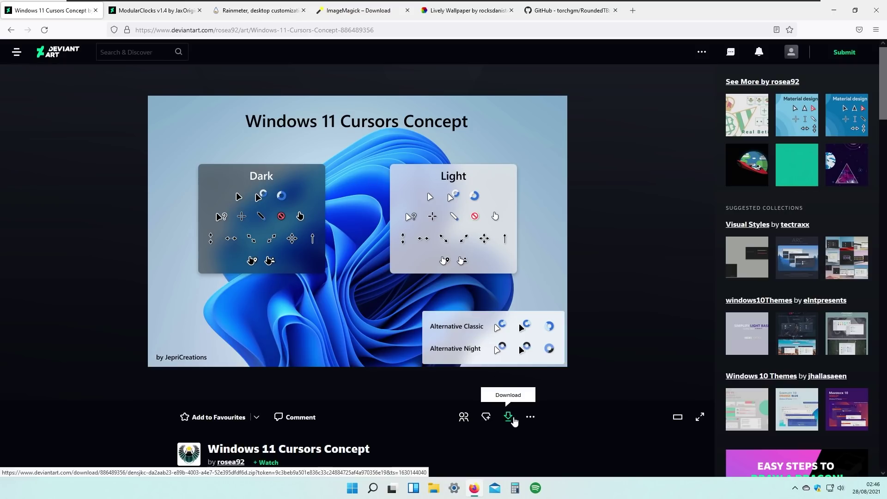
pyautogui.click(508, 417)
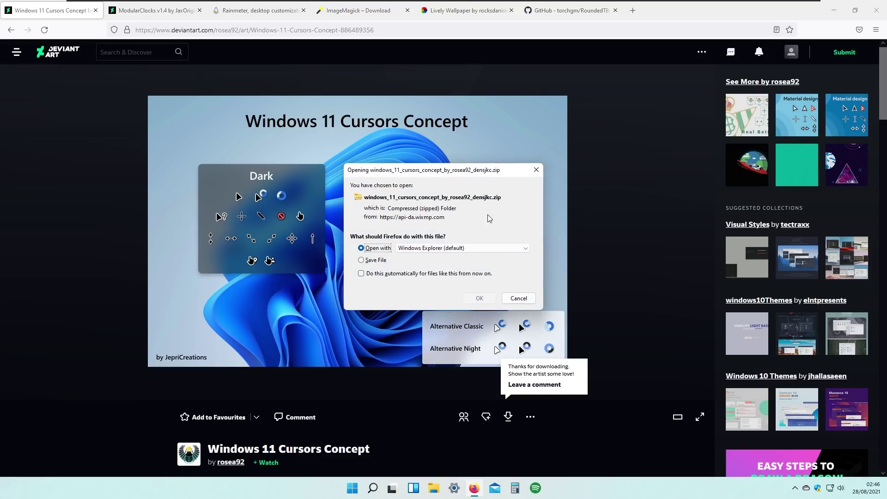
pyautogui.click(390, 260)
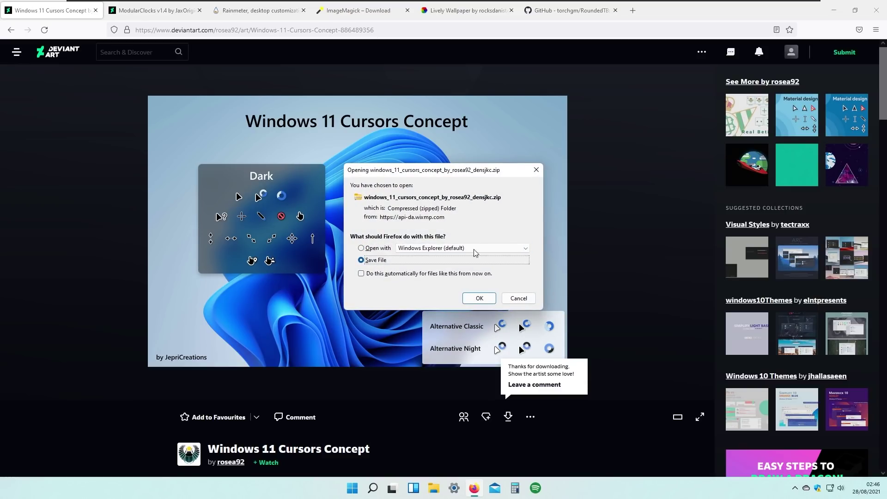
pyautogui.click(479, 299)
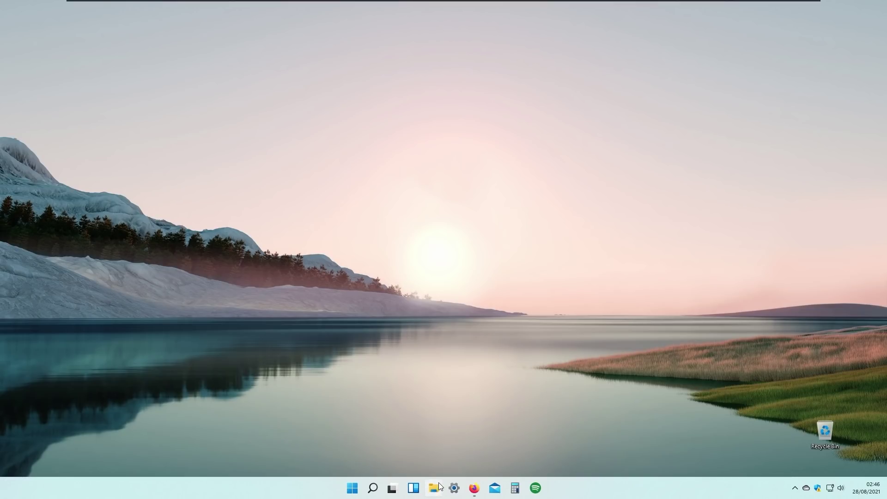
# In File Explorer's Downloads folder, extract the Windows 11 cursors zip to the suggested destination and show the extracted files.
pyautogui.press('super+e')
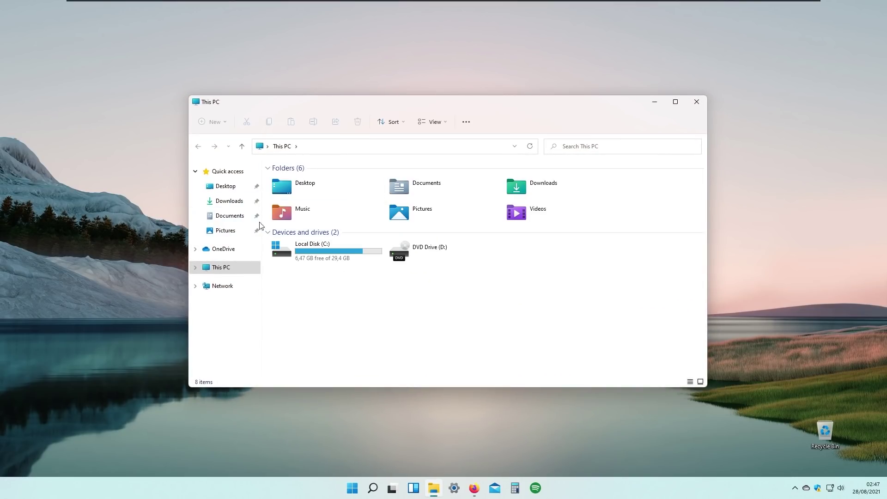
pyautogui.click(226, 200)
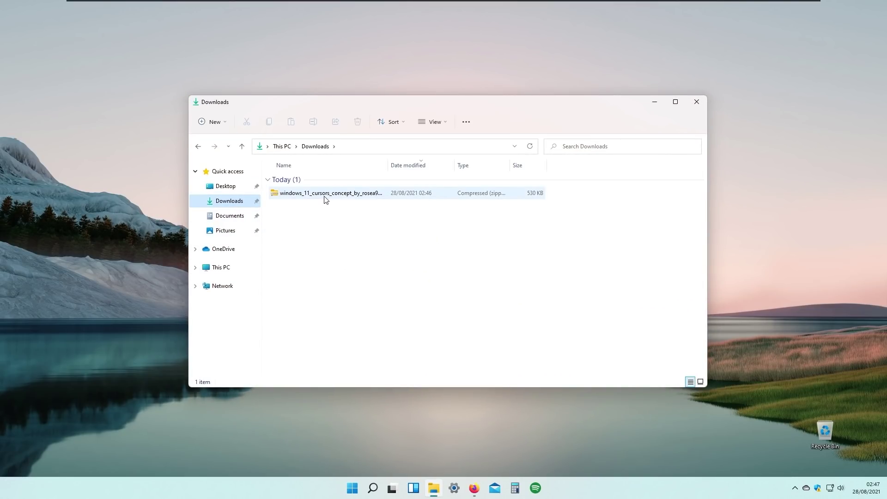
pyautogui.click(318, 194)
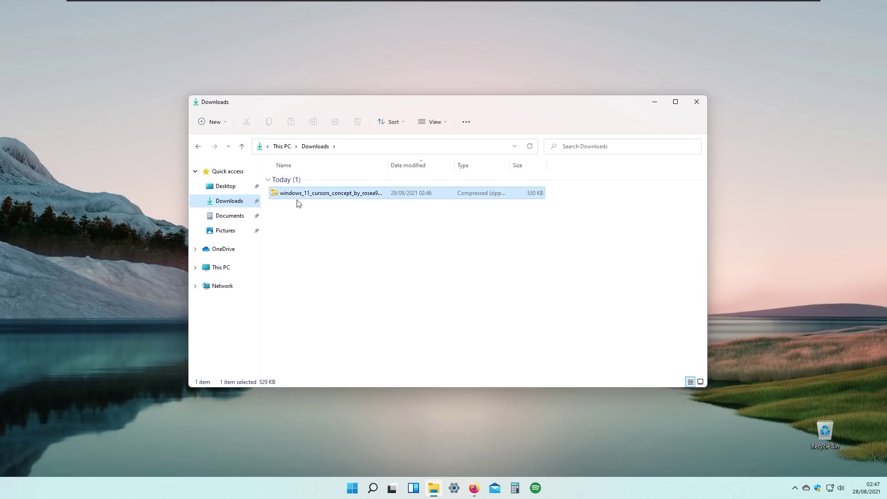
pyautogui.rightClick(336, 198)
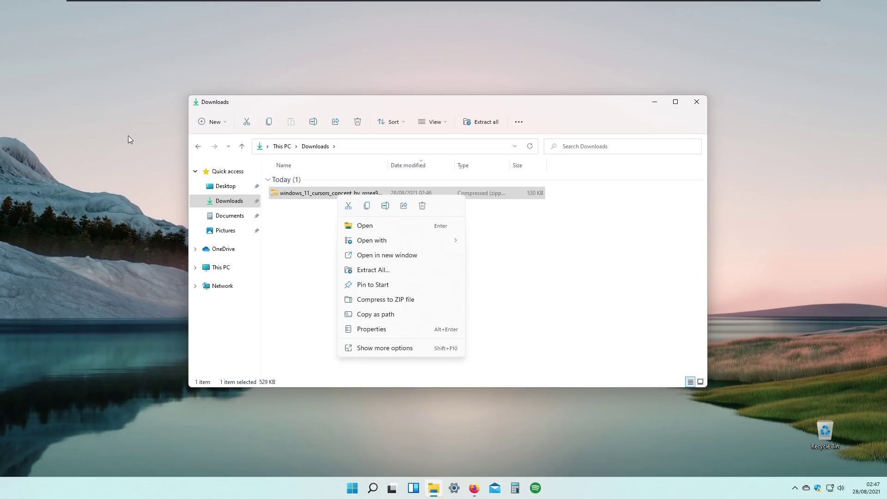
pyautogui.click(322, 230)
pyautogui.click(333, 198)
pyautogui.rightClick(344, 201)
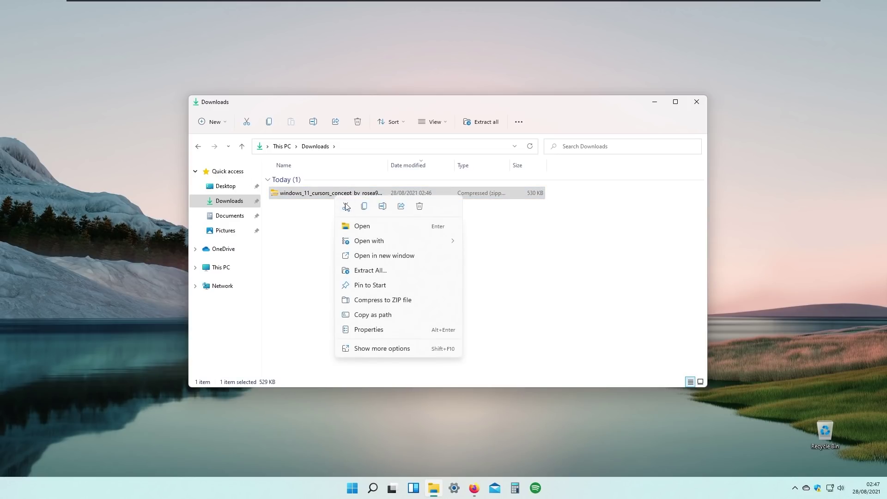
pyautogui.click(389, 274)
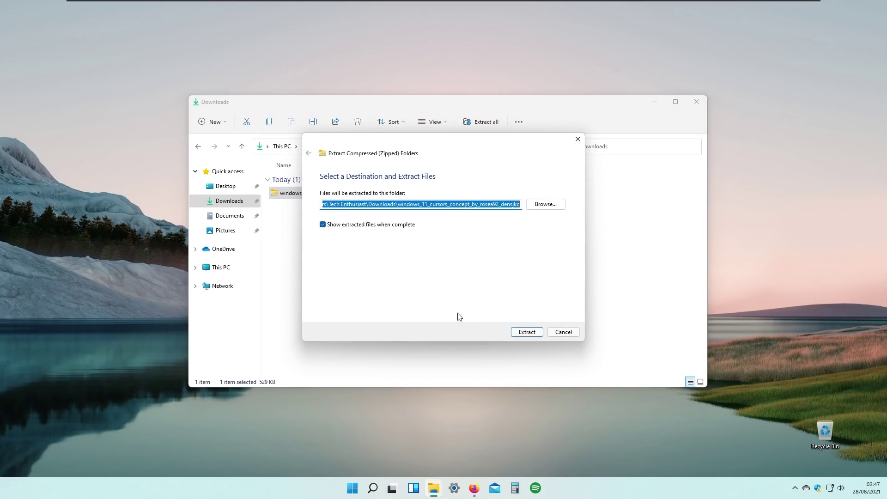
pyautogui.click(527, 332)
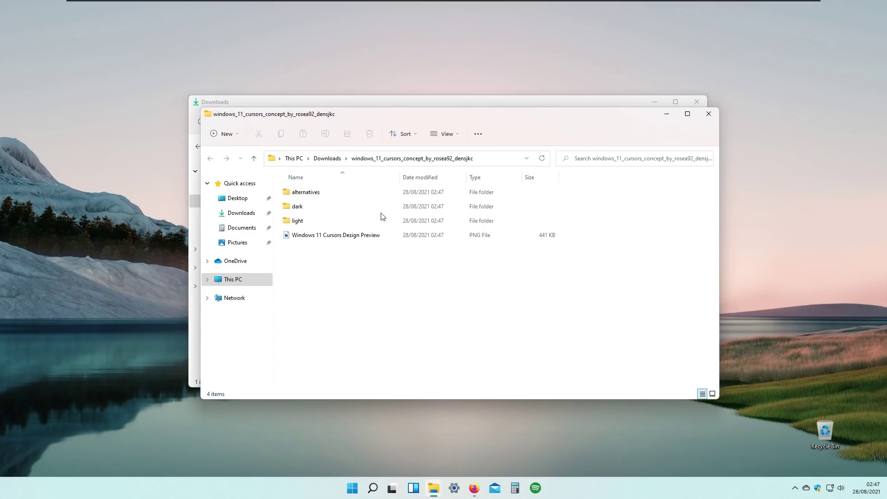
# Look through the classic and night subfolders of the alternatives folder and return to the extracted cursor folder.
pyautogui.click(321, 219)
pyautogui.doubleClick(322, 196)
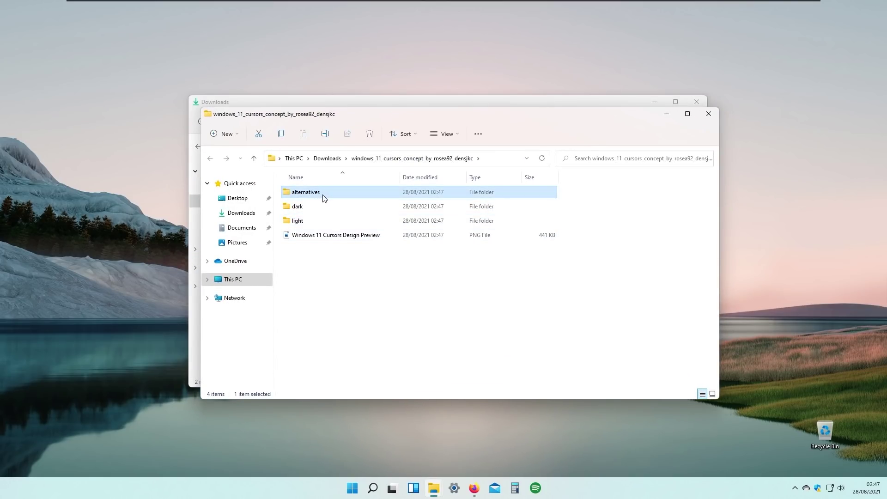
pyautogui.doubleClick(321, 197)
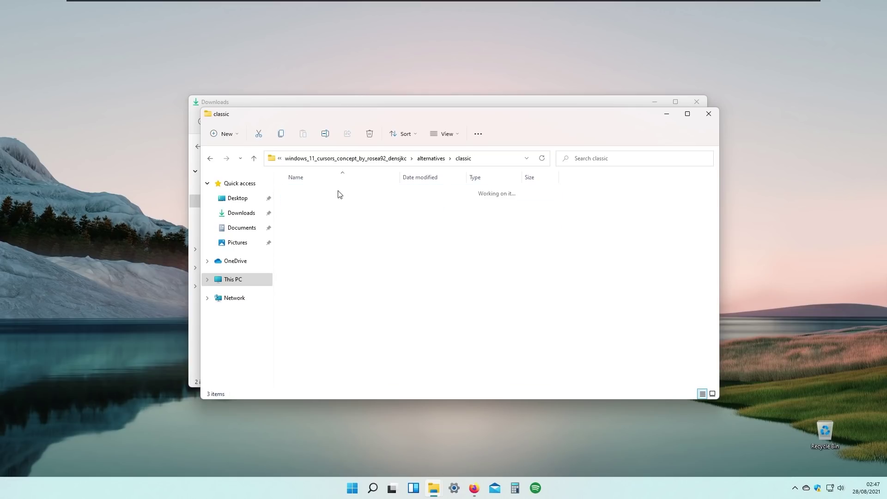
pyautogui.click(211, 159)
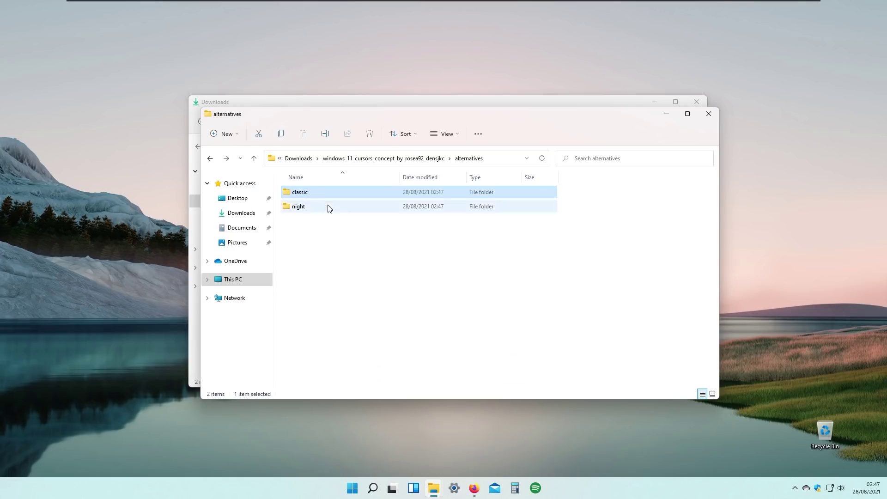
pyautogui.doubleClick(329, 209)
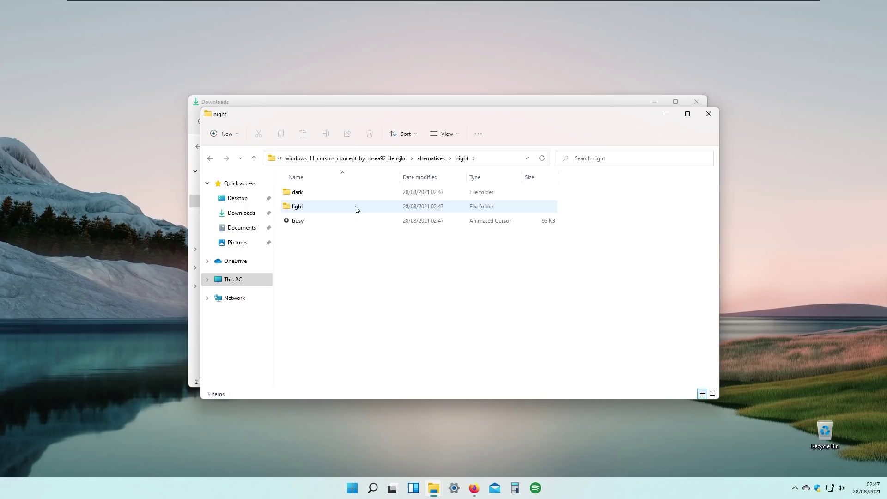
pyautogui.click(211, 160)
pyautogui.click(211, 160)
# Install the dark cursor set from the Install setup information file in the dark folder, allowing INF Default Install to make changes.
pyautogui.doubleClick(316, 210)
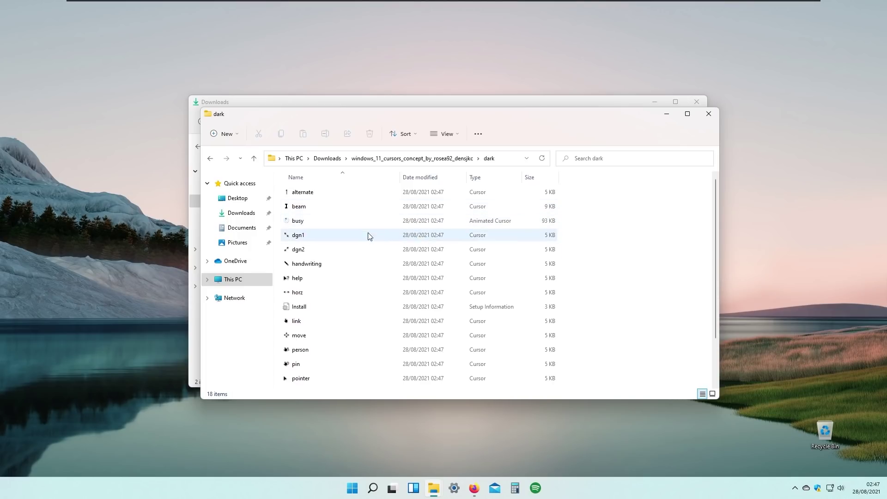
pyautogui.scroll(-3, 372, 245)
pyautogui.click(354, 254)
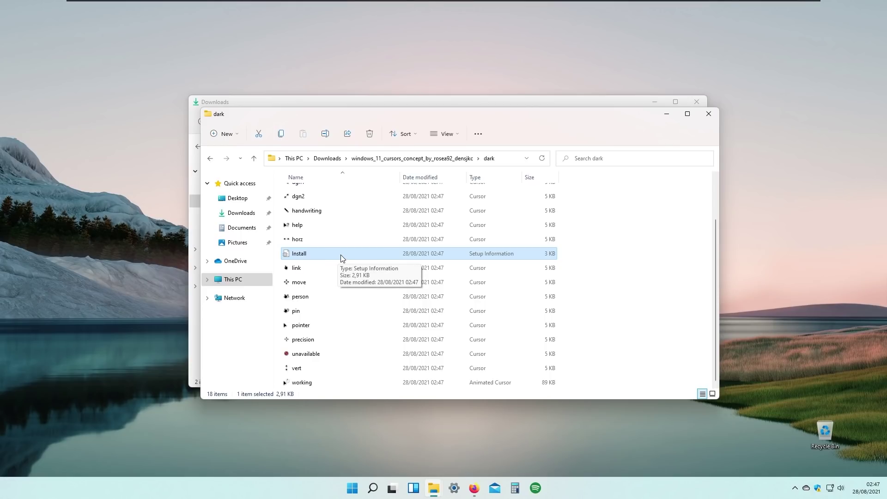
pyautogui.rightClick(343, 258)
pyautogui.click(406, 383)
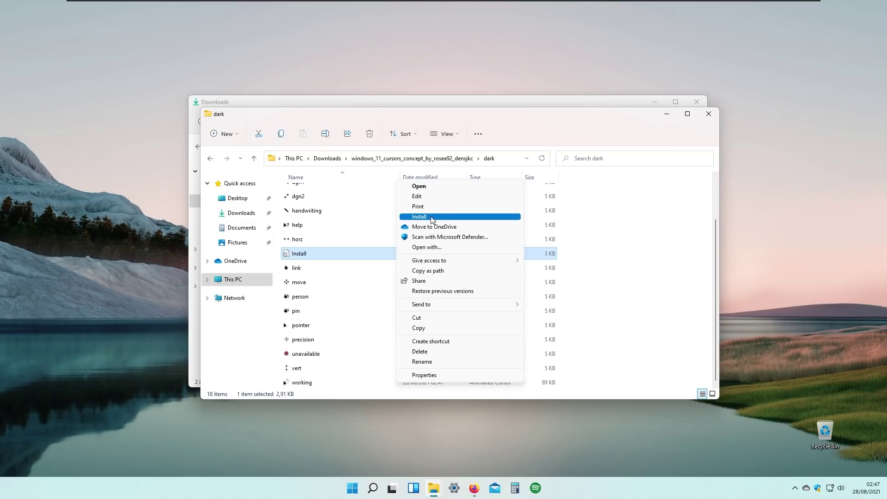
pyautogui.click(433, 218)
pyautogui.click(478, 255)
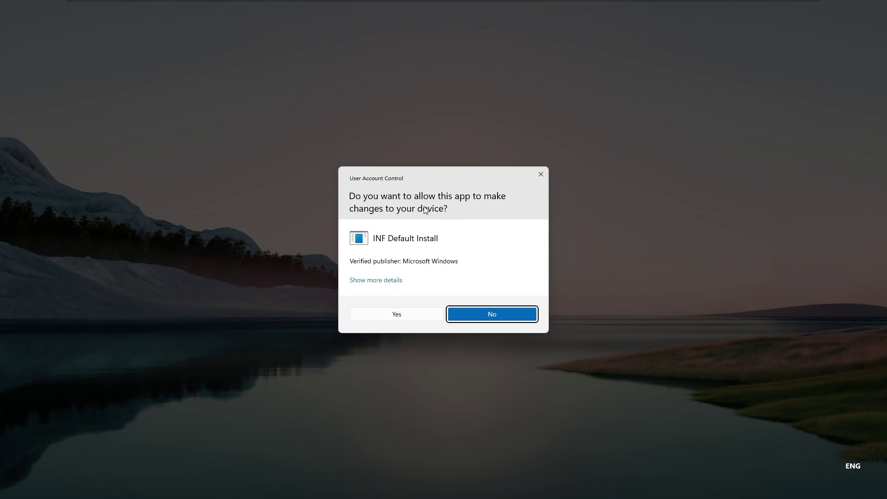
pyautogui.click(398, 315)
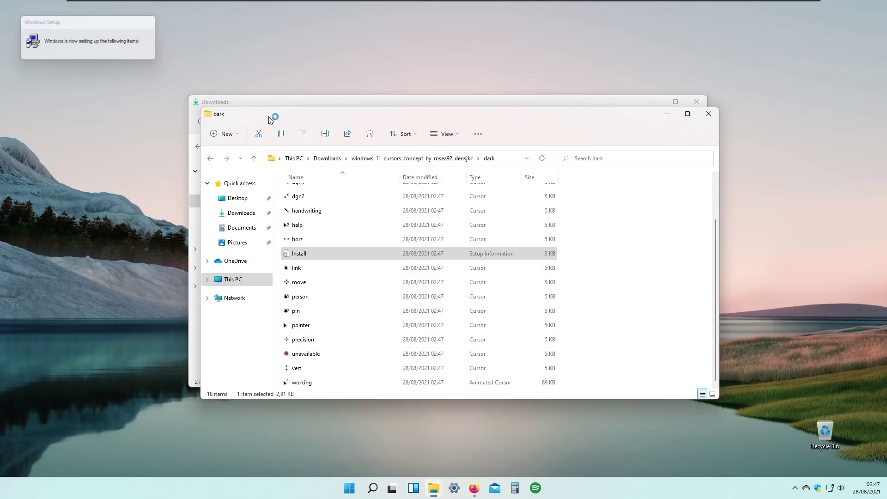
# Apply the Windows 11 Cursors Dark pointer scheme in Mouse Properties, replacing the original scheme, and close the dialog.
pyautogui.moveTo(240, 63); pyautogui.dragTo(598, 126)
pyautogui.click(598, 161)
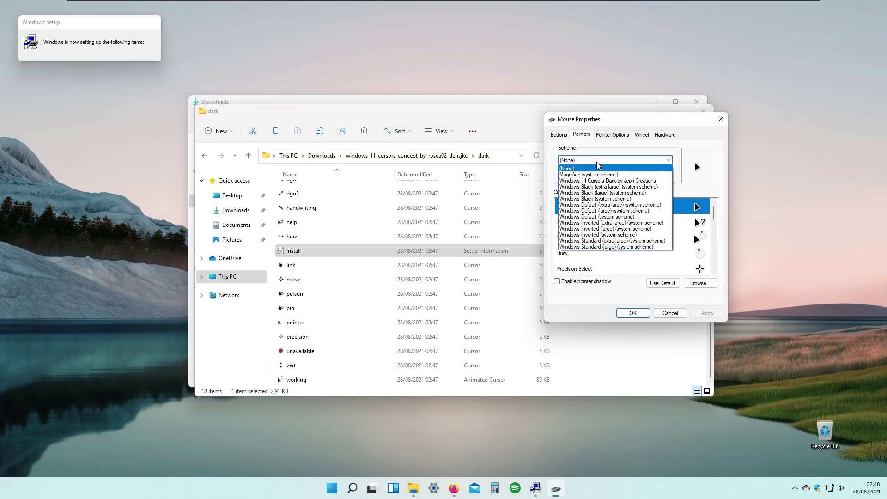
pyautogui.click(642, 185)
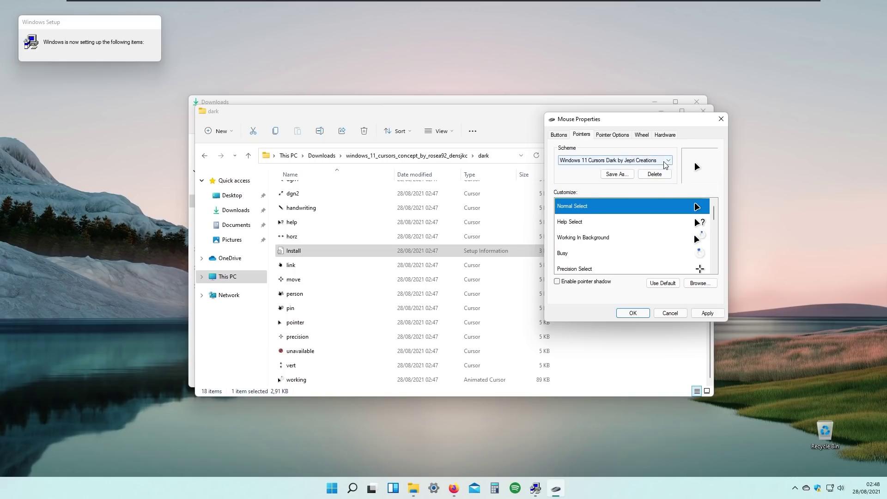
pyautogui.click(707, 313)
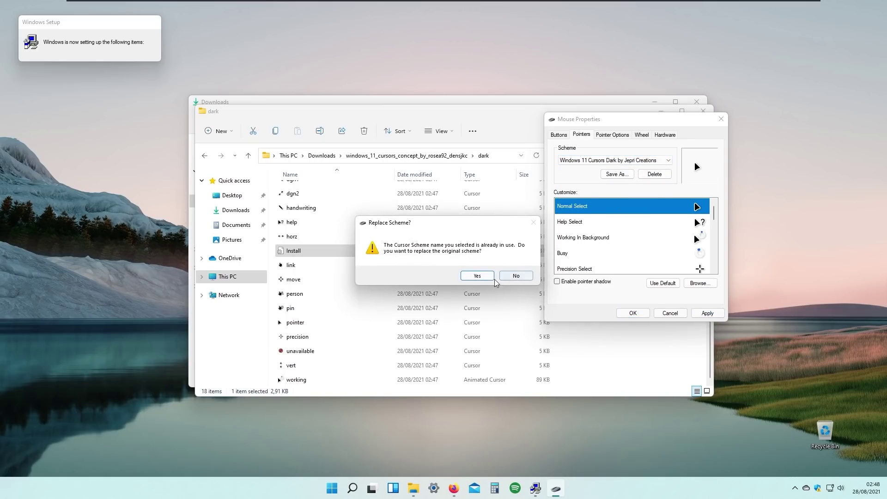
pyautogui.click(478, 276)
pyautogui.click(637, 315)
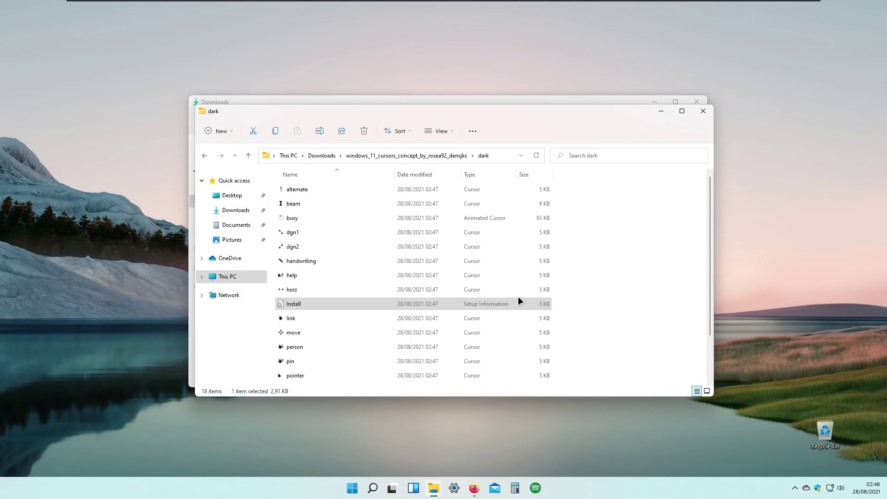
# Close the dark folder window and minimize the Downloads window.
pyautogui.moveTo(572, 437); pyautogui.dragTo(498, 445)
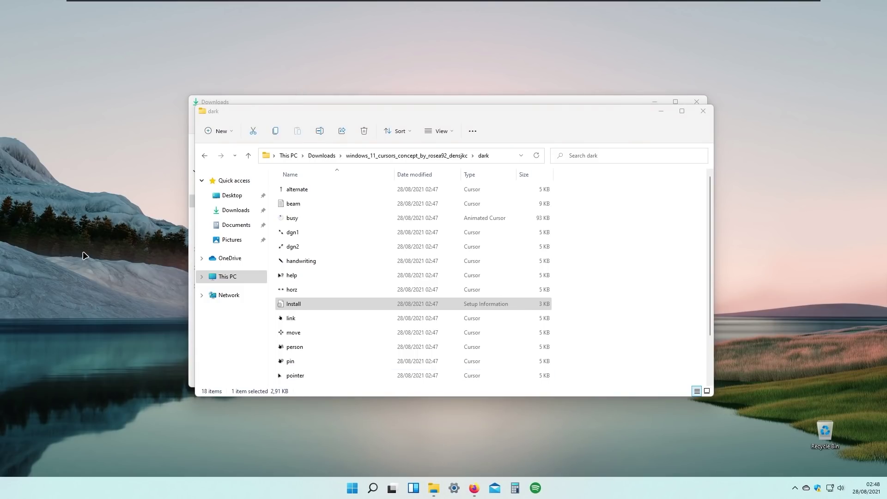
pyautogui.click(703, 111)
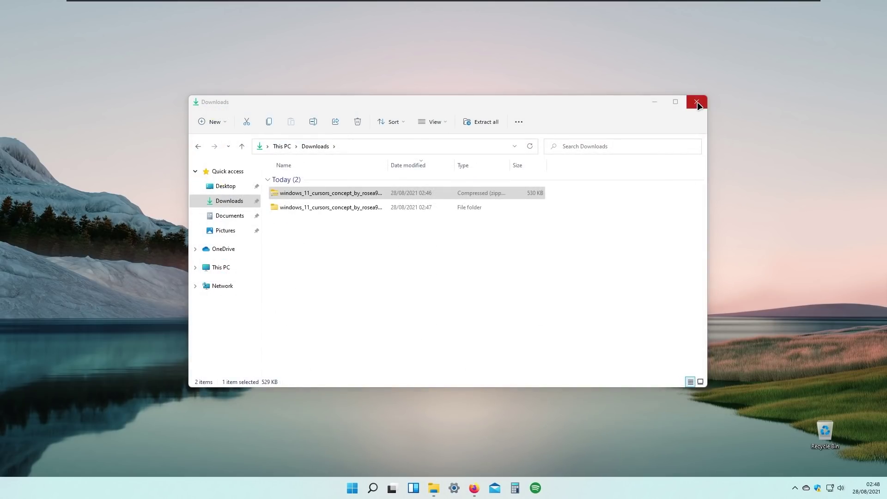
pyautogui.click(654, 103)
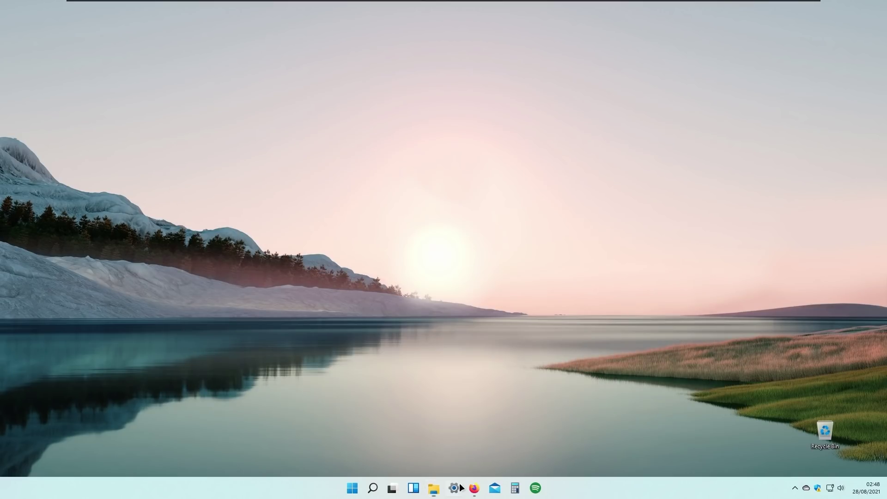
# Return to Firefox and download the ModularClocks v1.4 rmskin file from its DeviantArt page, saving it to disk.
pyautogui.click(475, 488)
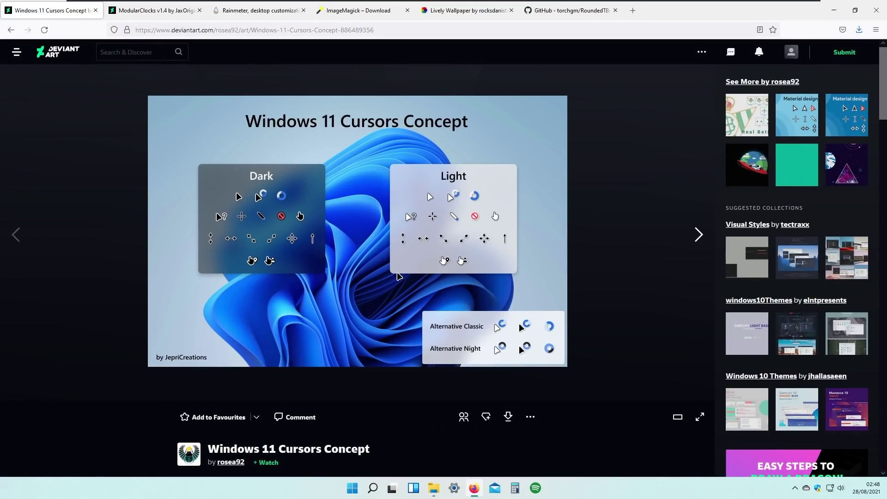
pyautogui.click(194, 10)
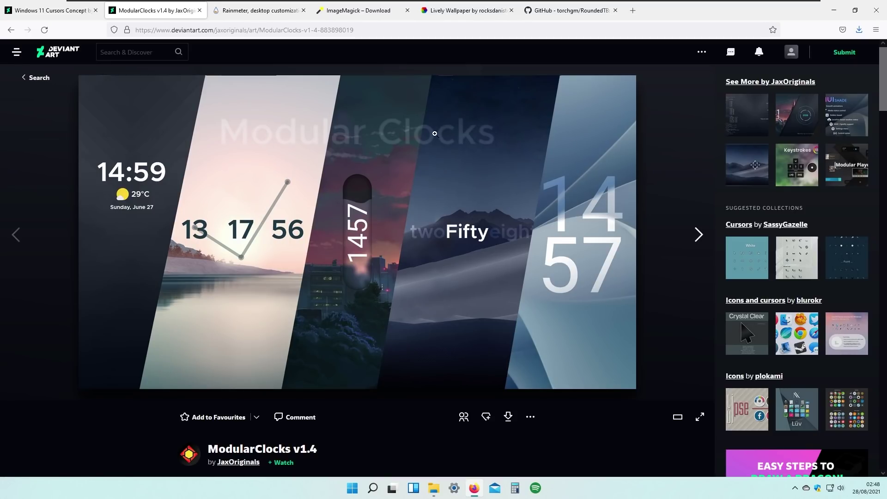
pyautogui.scroll(-1, 453, 202)
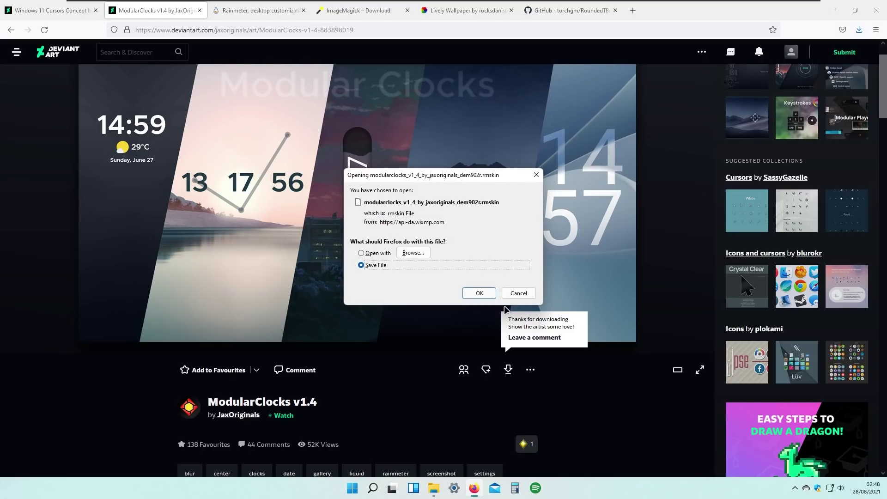
pyautogui.click(480, 293)
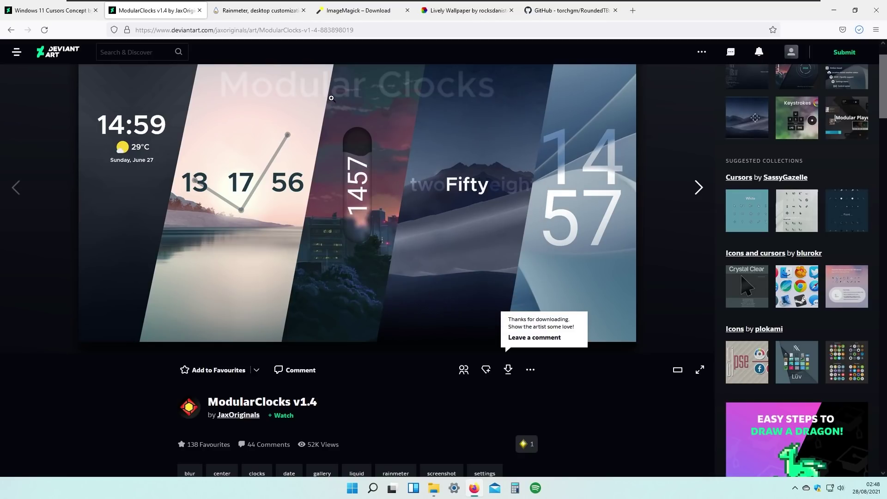
pyautogui.scroll(1, 517, 136)
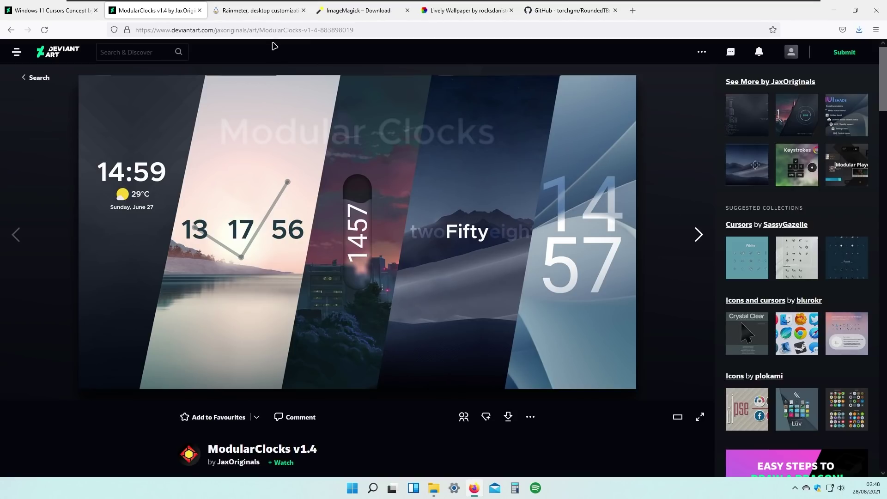
# Download the Rainmeter 4.5.0 installer from the Rainmeter website and save the file.
pyautogui.click(257, 14)
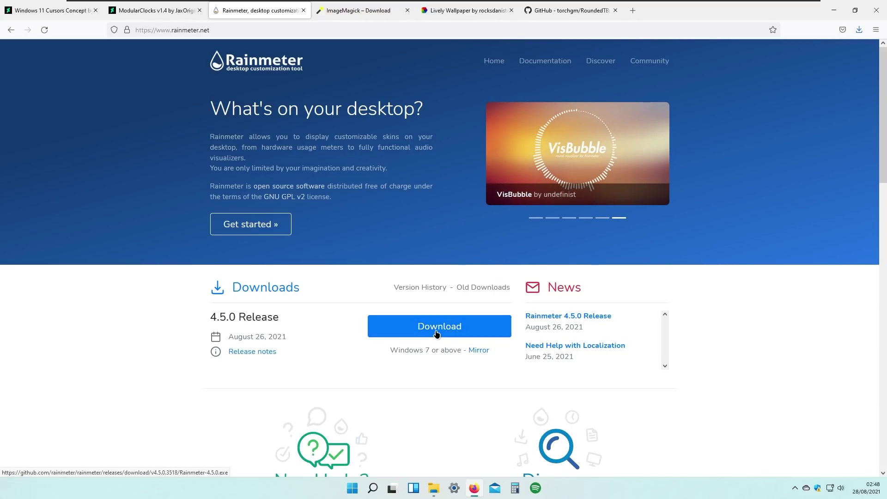
pyautogui.click(455, 326)
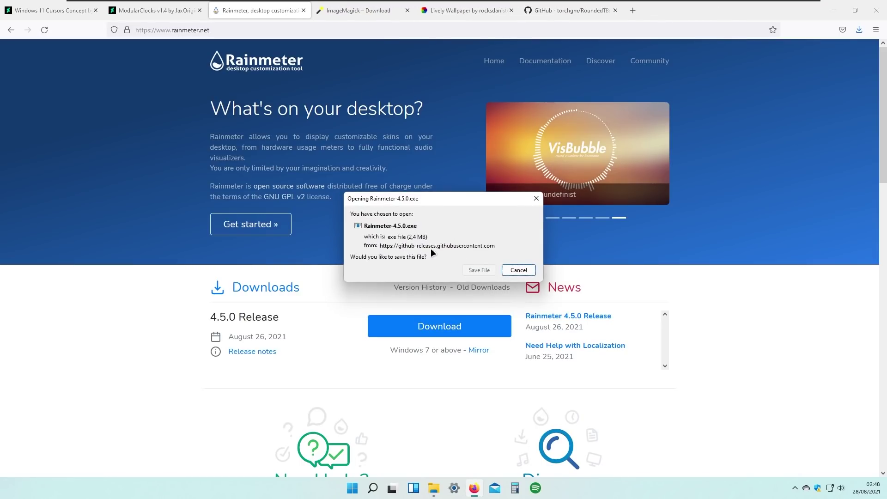
pyautogui.click(481, 269)
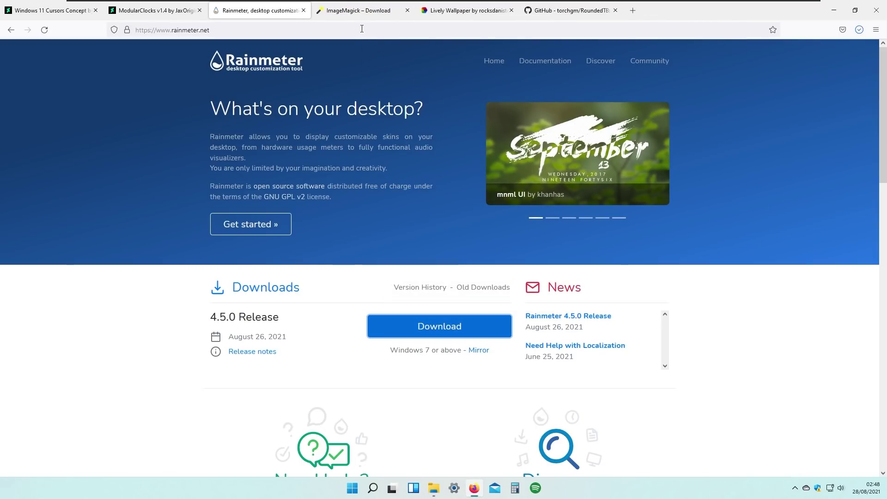
# Download ImageMagick-7.1.0-5-Q16-HDRI-x64-dll.exe from the ImageMagick Windows Binary Release section and save the file.
pyautogui.click(359, 12)
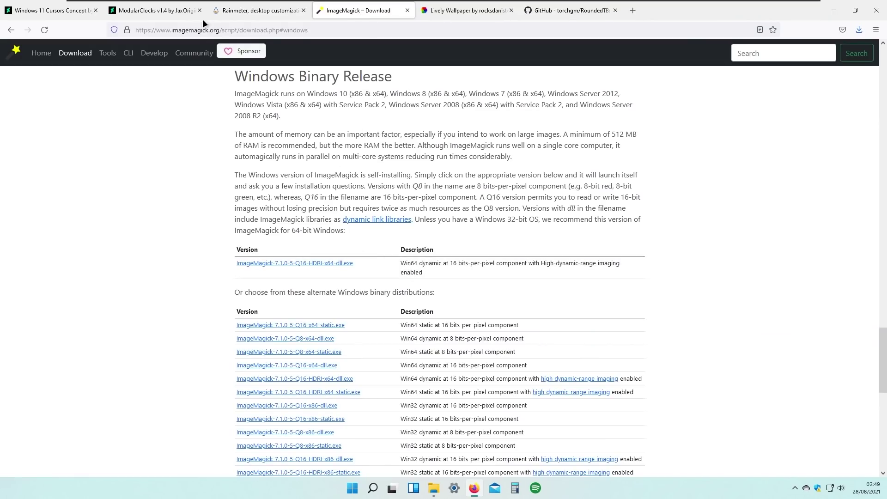
pyautogui.click(169, 13)
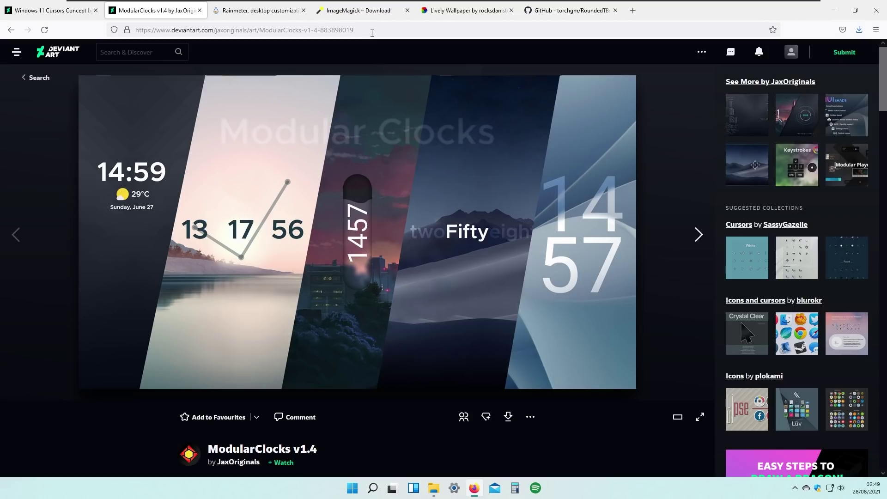
pyautogui.click(362, 11)
pyautogui.click(313, 263)
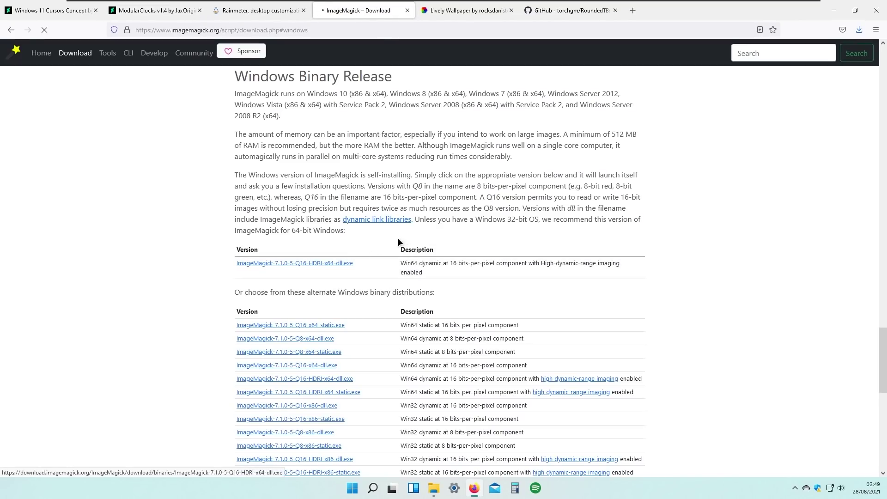
pyautogui.click(481, 269)
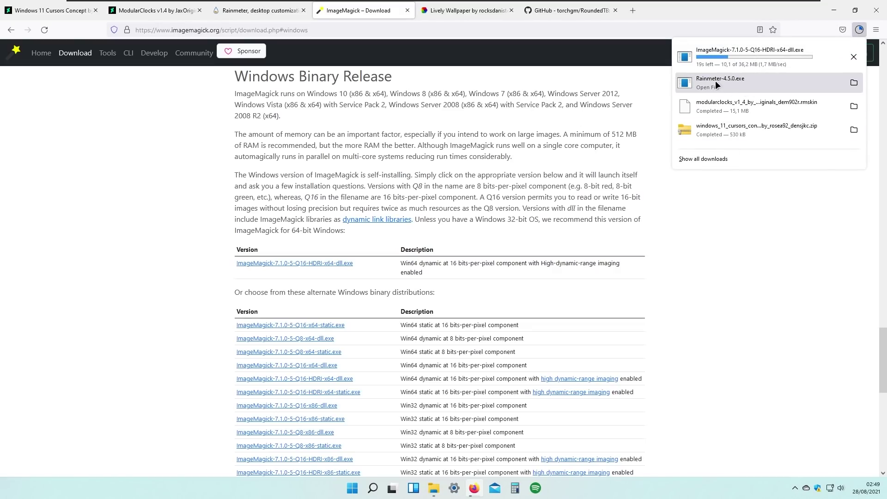
# Install the 64-bit version of Rainmeter with launch on startup enabled, allow its changes, and run Rainmeter when setup finishes.
pyautogui.click(741, 82)
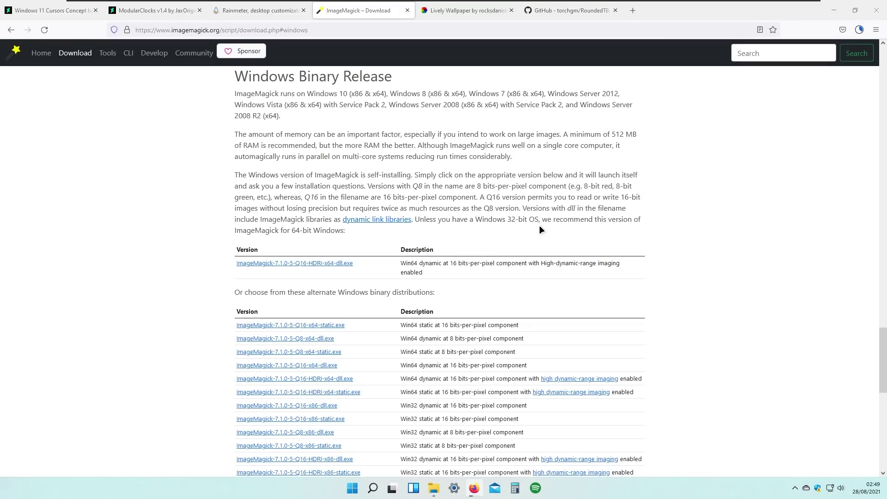
pyautogui.click(451, 265)
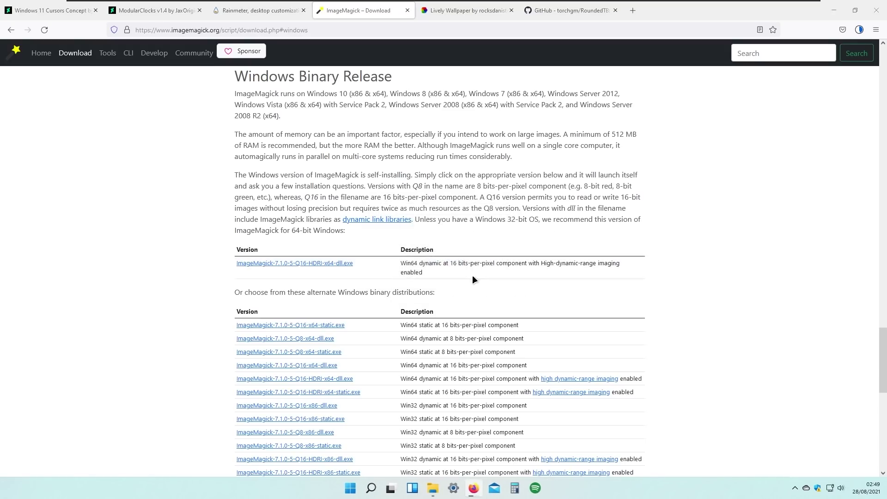
pyautogui.click(495, 317)
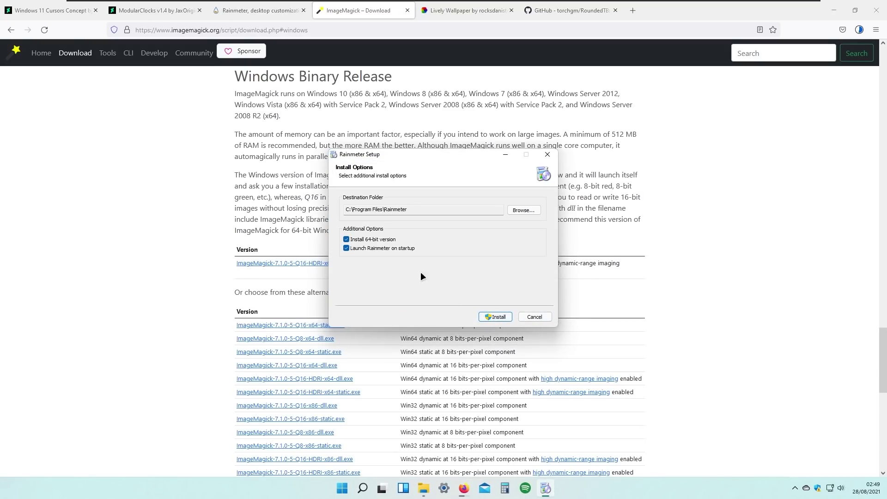
pyautogui.click(495, 317)
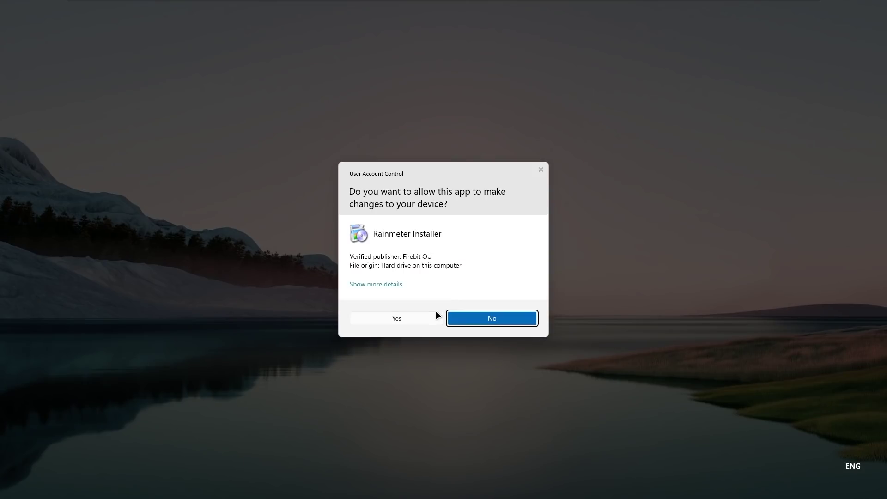
pyautogui.click(456, 319)
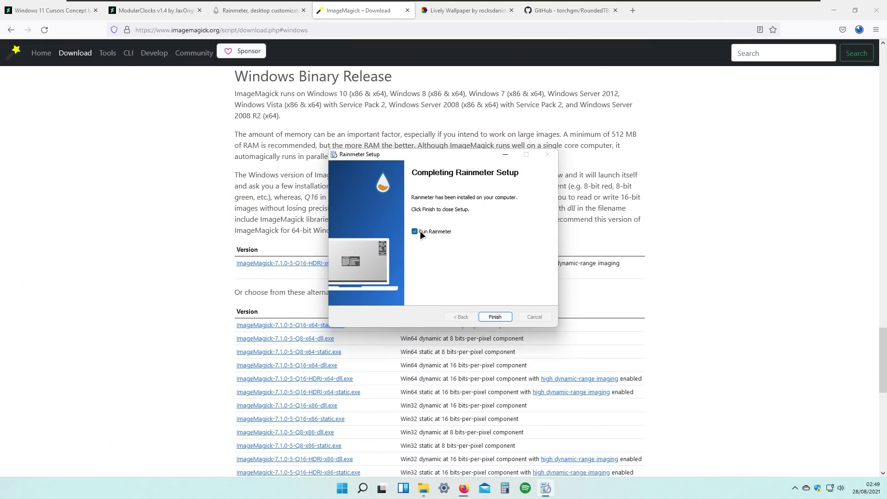
pyautogui.click(502, 317)
# Minimize Firefox and unload the default illustro skins from the desktop: Welcome, the clock, System and the disks skin.
pyautogui.click(835, 11)
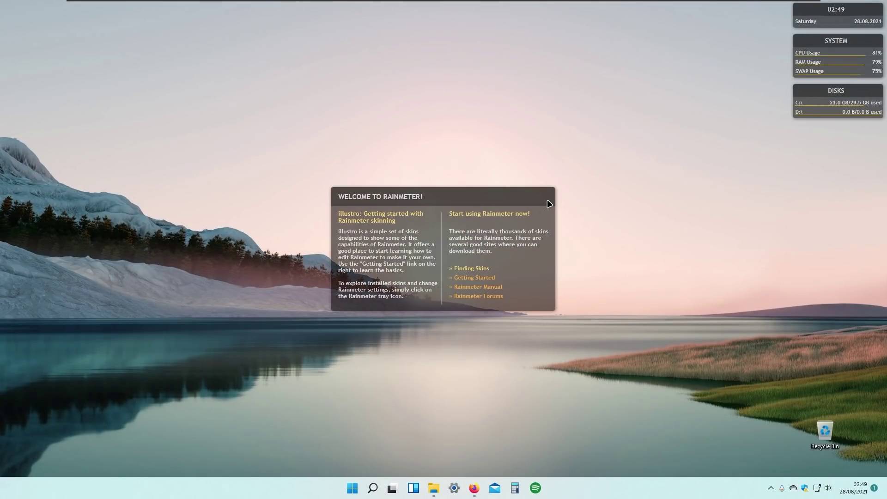
pyautogui.rightClick(549, 202)
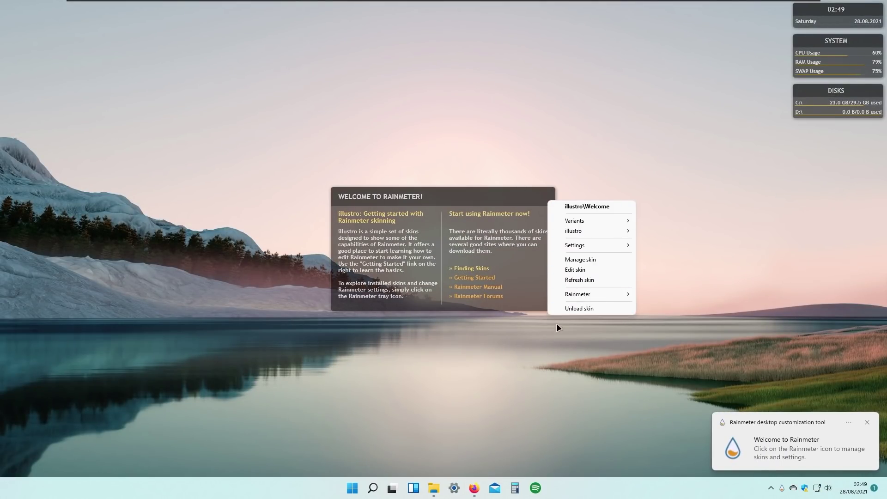
pyautogui.rightClick(834, 14)
pyautogui.click(850, 123)
pyautogui.rightClick(836, 46)
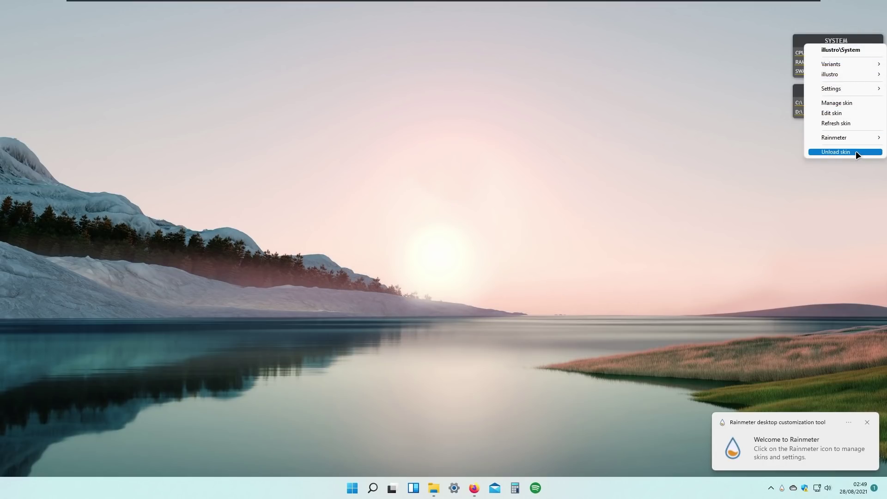
pyautogui.click(853, 155)
pyautogui.rightClick(842, 95)
pyautogui.click(851, 201)
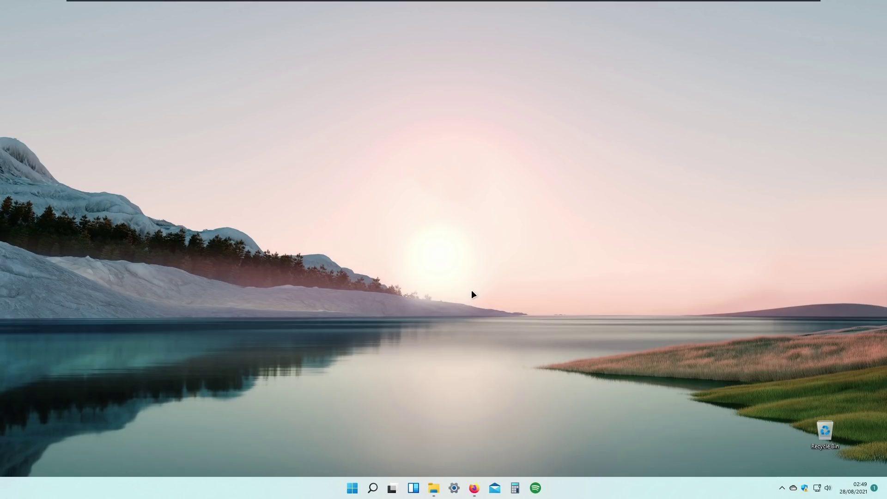
# Launch the downloaded ImageMagick installer from Firefox, allow its changes, minimize the browser and accept the license agreement.
pyautogui.click(476, 493)
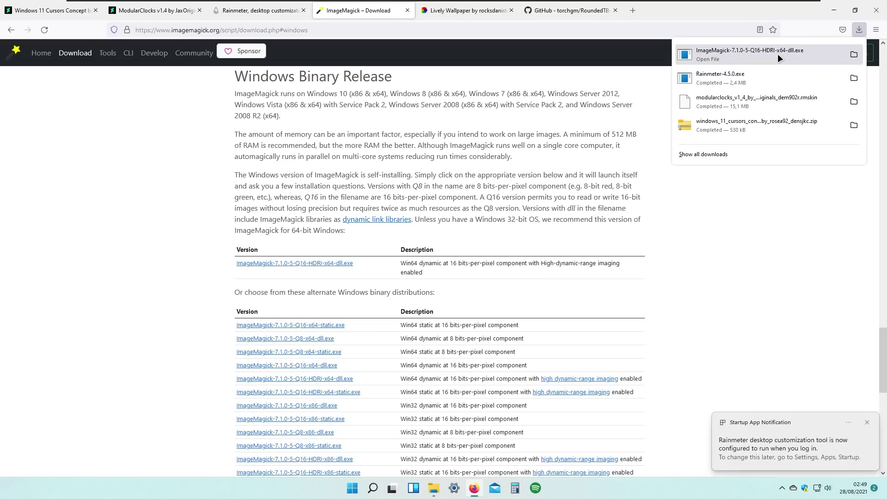
pyautogui.click(734, 55)
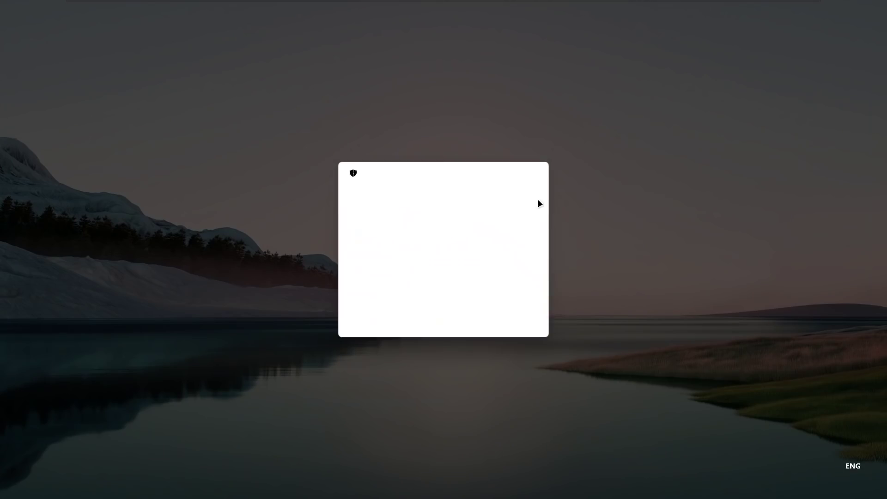
pyautogui.click(398, 319)
pyautogui.click(834, 10)
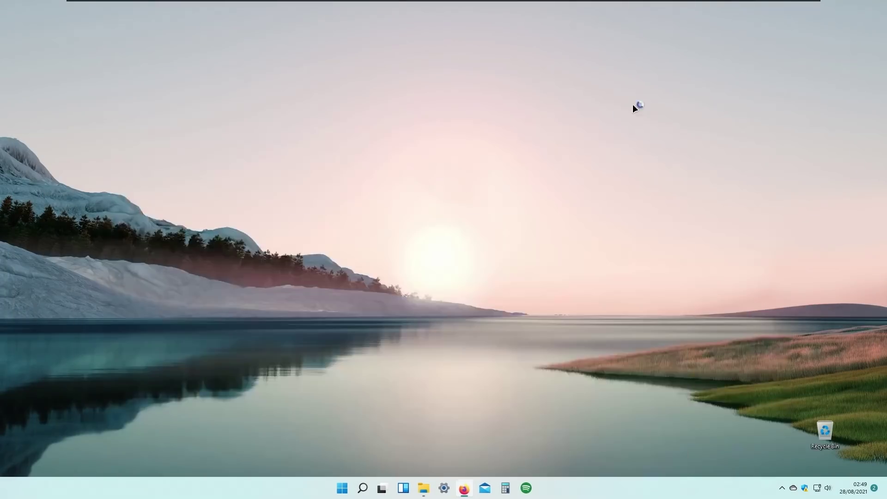
pyautogui.click(391, 288)
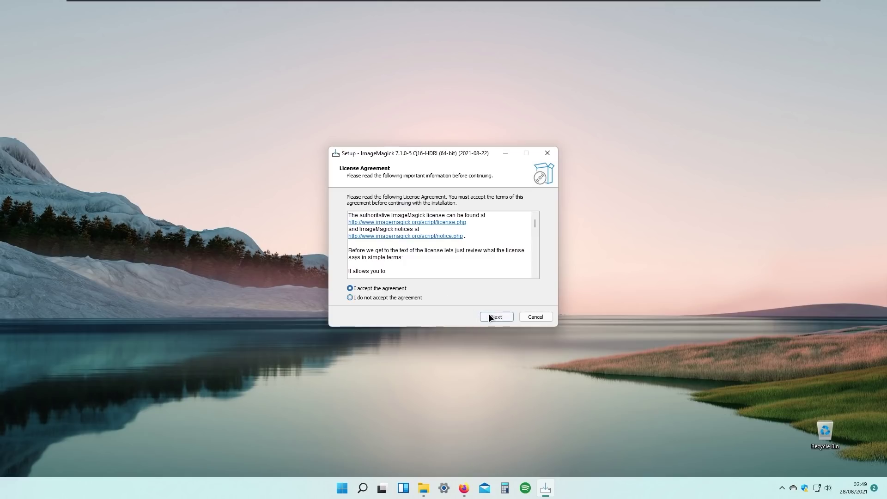
pyautogui.click(492, 317)
# Install ImageMagick in C:\Program Files\ImageMagick-7.1.0-Q16-HDRI with the desktop icon, system path and FFmpeg tasks, and finish setup.
pyautogui.click(511, 318)
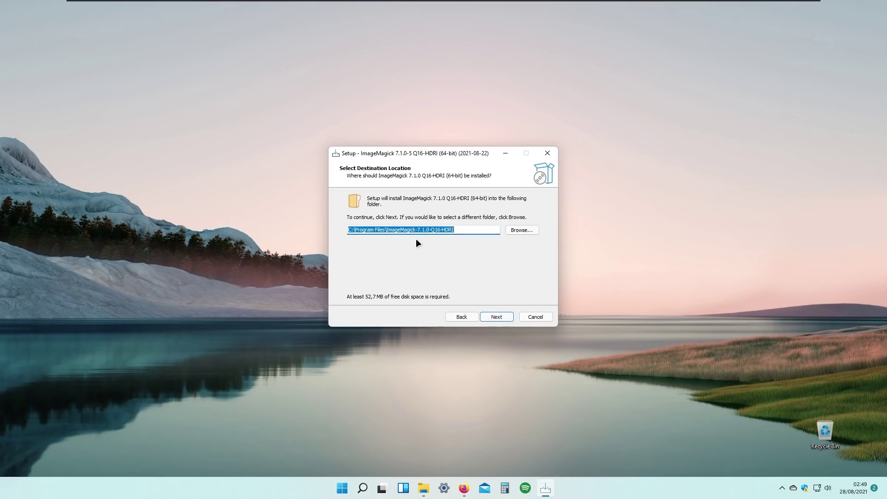
pyautogui.click(504, 316)
pyautogui.click(511, 317)
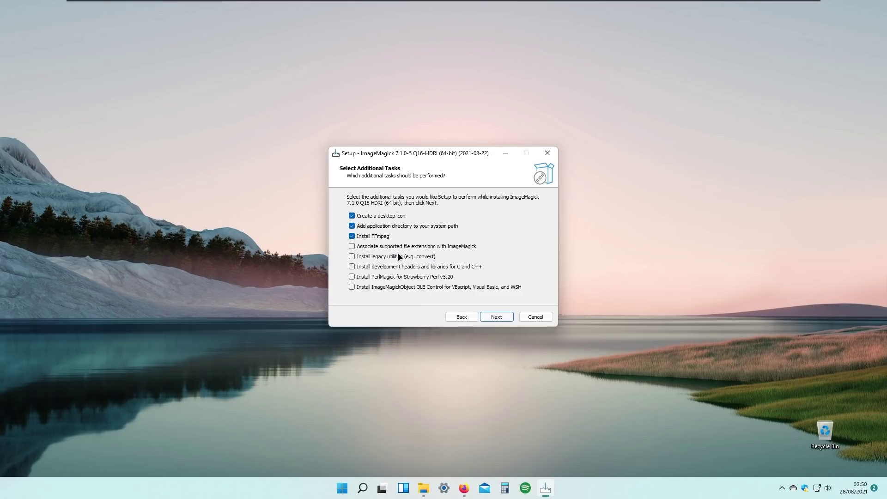
pyautogui.click(495, 316)
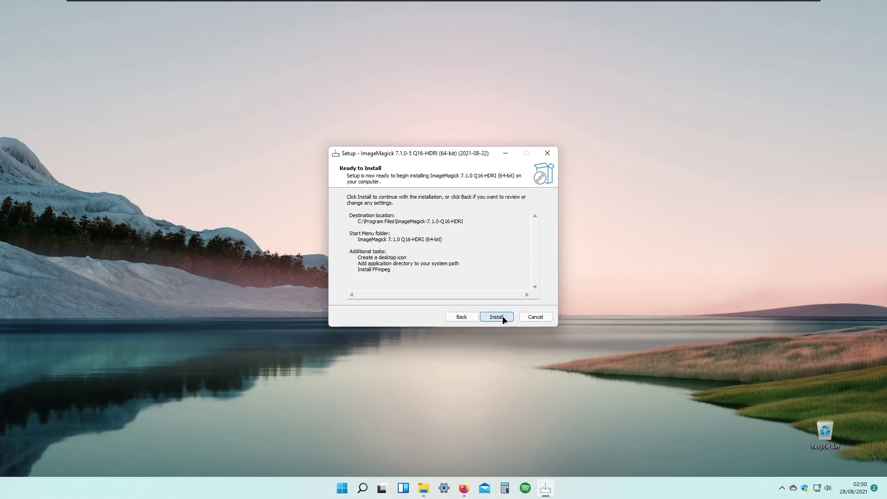
pyautogui.click(502, 317)
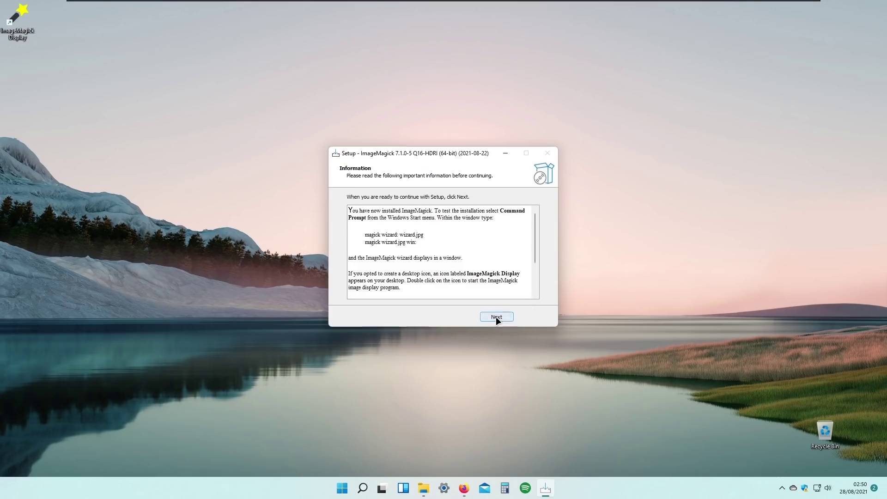
pyautogui.click(495, 317)
pyautogui.click(497, 317)
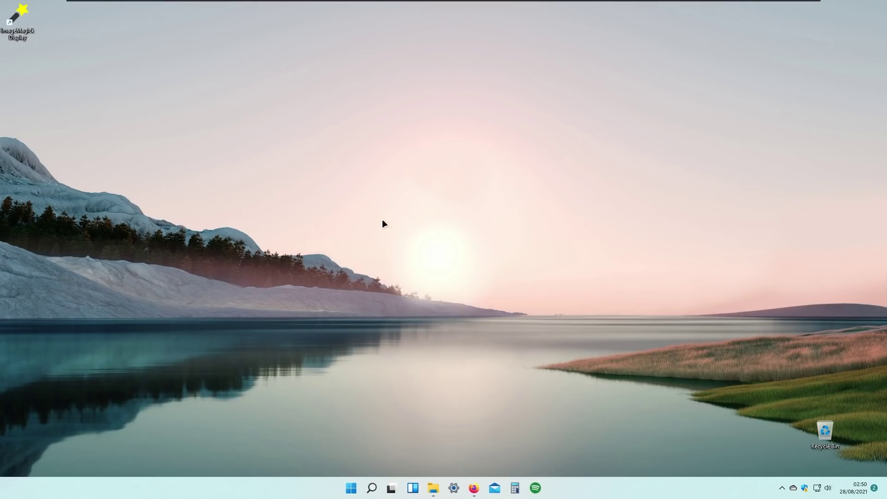
# Permanently delete the ImageMagick Display shortcut from the desktop.
pyautogui.moveTo(23, 22); pyautogui.dragTo(93, 68)
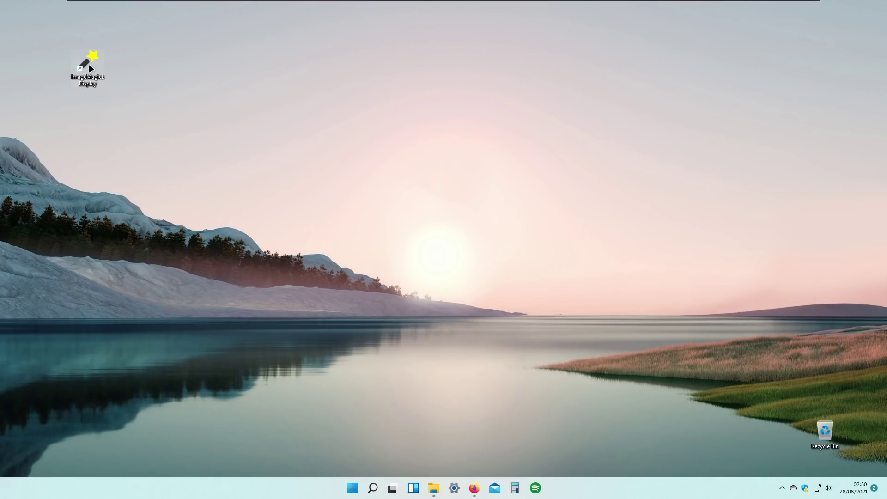
pyautogui.rightClick(89, 68)
pyautogui.click(159, 62)
pyautogui.hotkey('shift', 'Delete')
pyautogui.click(481, 295)
# Install the ModularClocks v1.4 skin from the Downloads folder with its Chameleon and magickmeter plugins, loading the included skins.
pyautogui.click(434, 489)
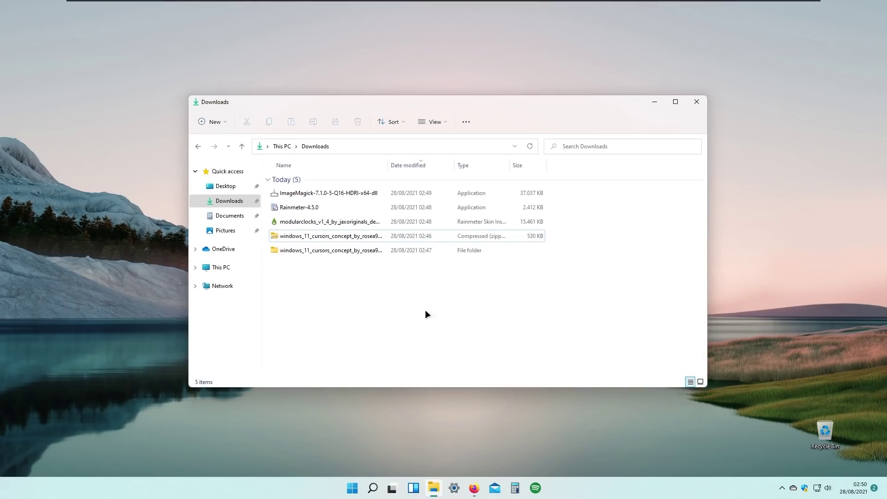
pyautogui.doubleClick(340, 223)
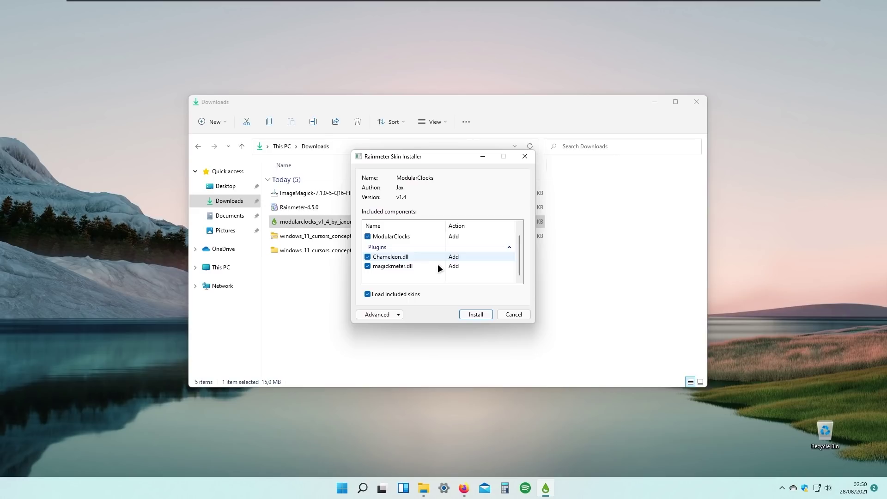
pyautogui.click(470, 314)
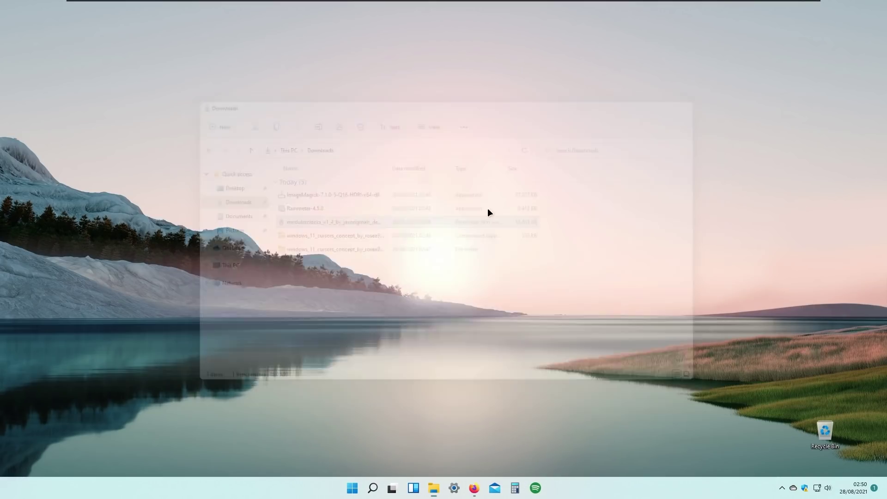
# Install the JaxCore3 dependency from the ModularClocks dependency list.
pyautogui.click(363, 230)
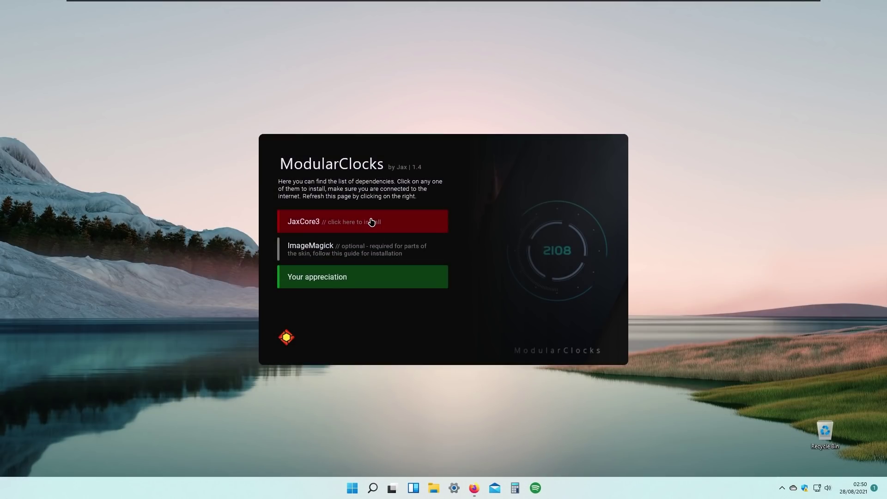
pyautogui.click(372, 223)
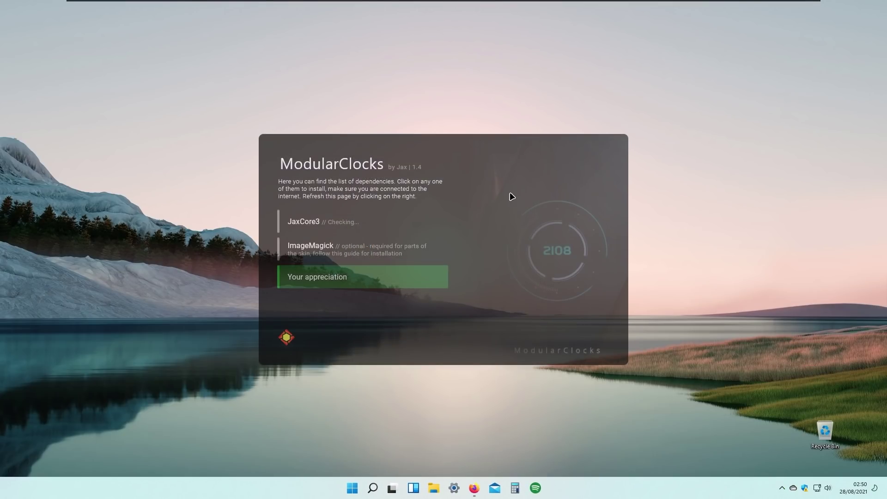
pyautogui.click(430, 218)
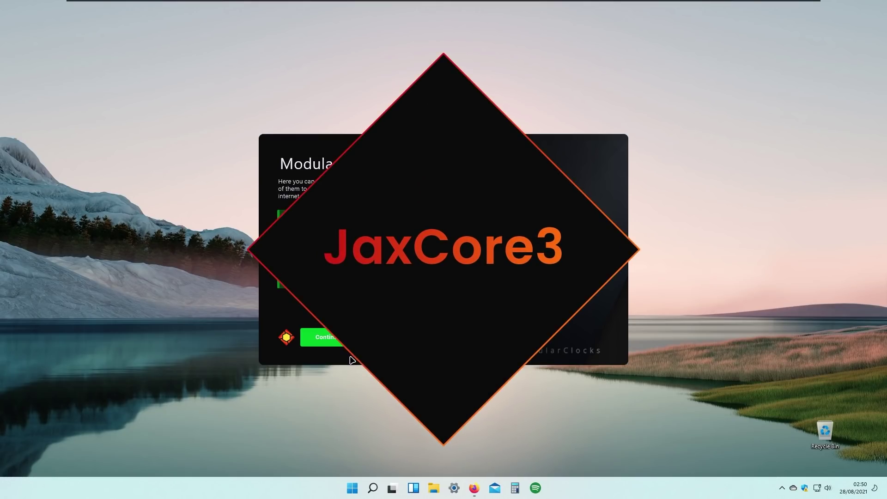
# Continue to the JaxCore3 welcome setup and add a core control panel shortcut to the Program List.
pyautogui.click(329, 337)
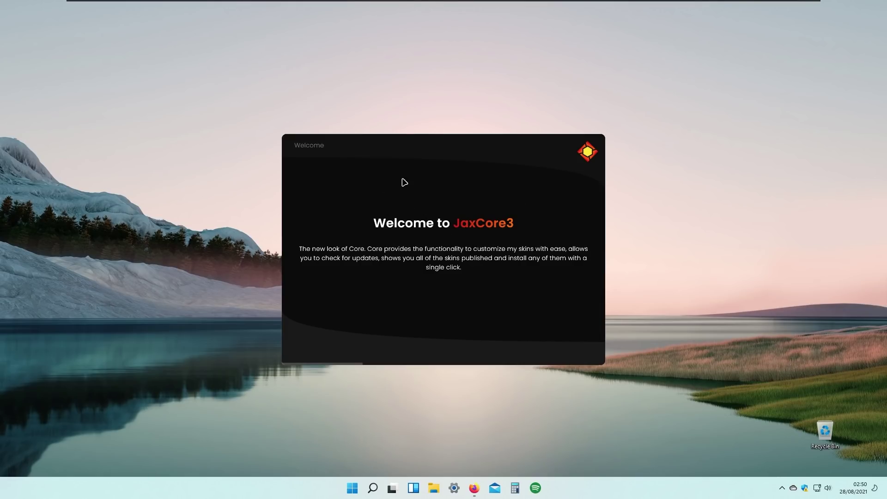
pyautogui.click(442, 303)
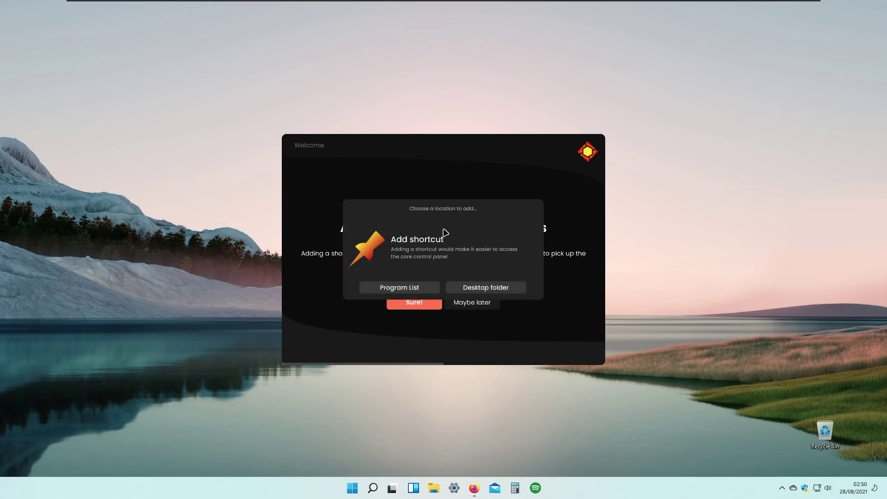
pyautogui.click(416, 287)
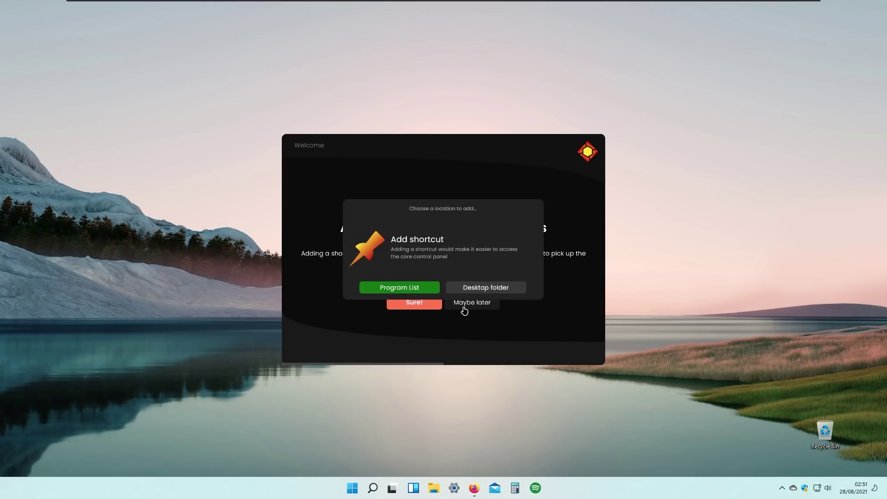
# Finish the JaxCore3 welcome setup, skipping the support links, and dismiss the Keylaunch news page.
pyautogui.click(462, 285)
pyautogui.click(469, 348)
pyautogui.click(472, 310)
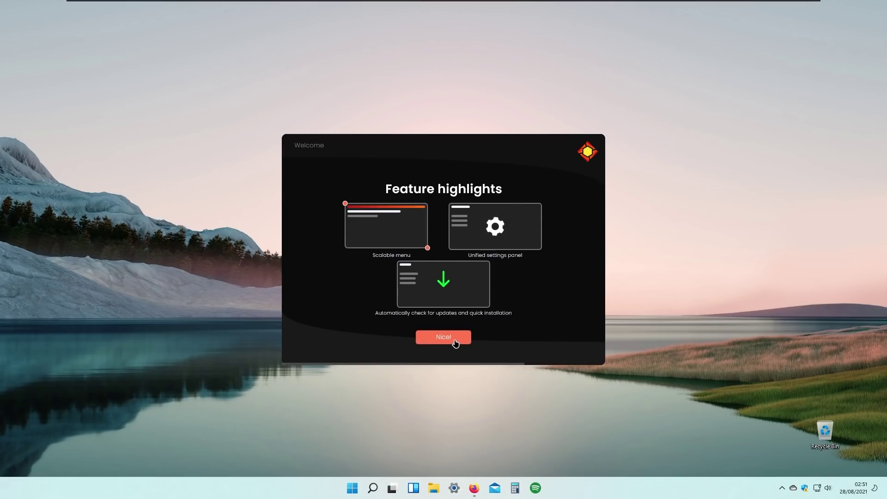
pyautogui.click(456, 339)
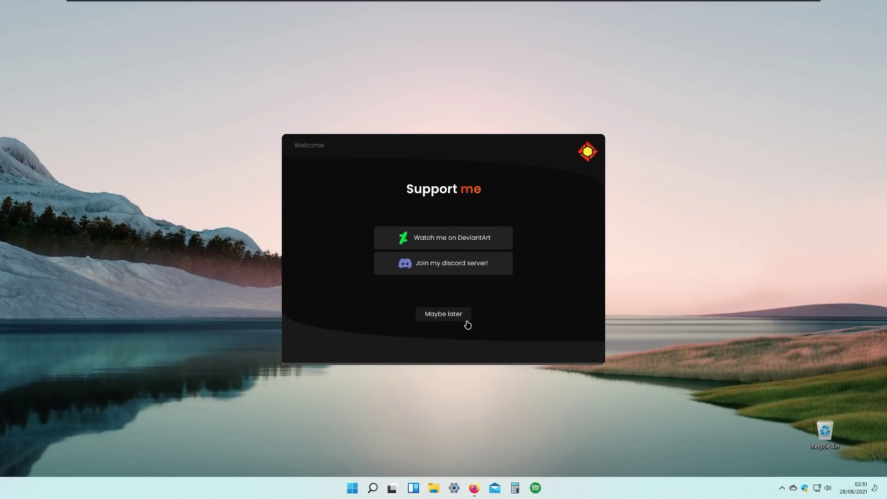
pyautogui.click(444, 313)
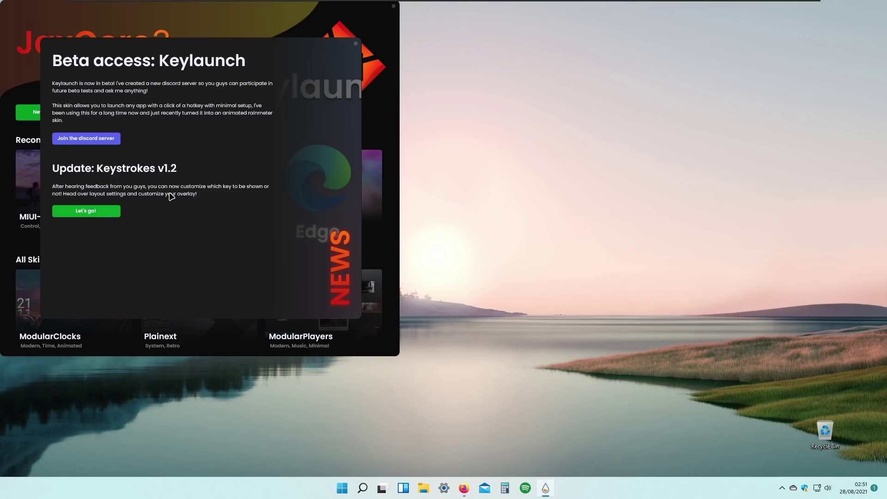
pyautogui.click(355, 45)
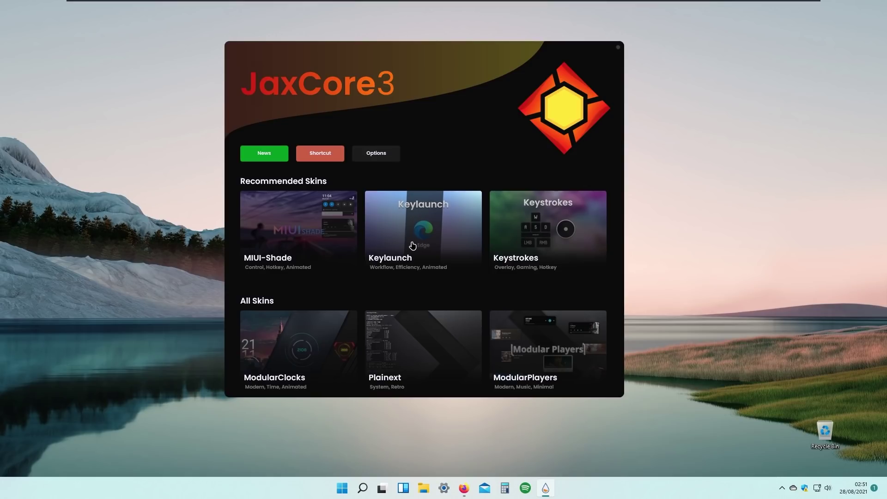
# Activate the ModularClocks skin from JaxCore3's All Skins and place its clock on the free desktop area beside the settings window.
pyautogui.scroll(-1, 375, 250)
pyautogui.click(290, 290)
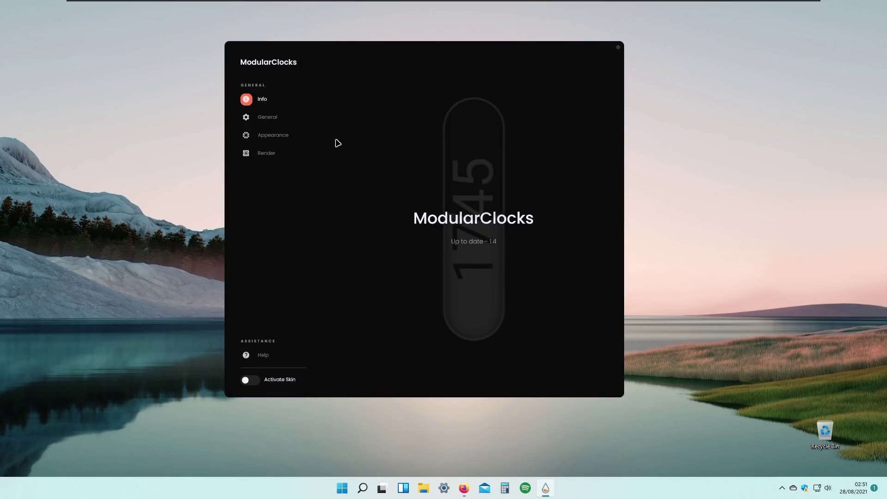
pyautogui.click(279, 120)
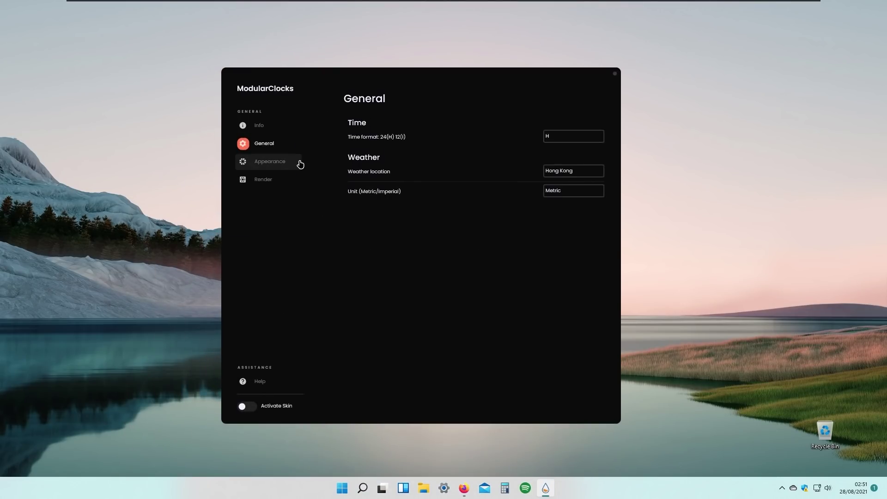
pyautogui.click(287, 181)
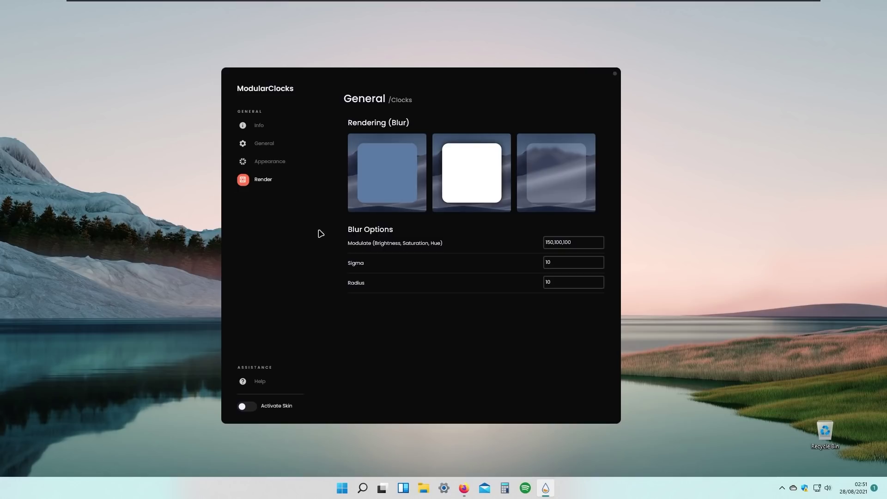
pyautogui.click(254, 413)
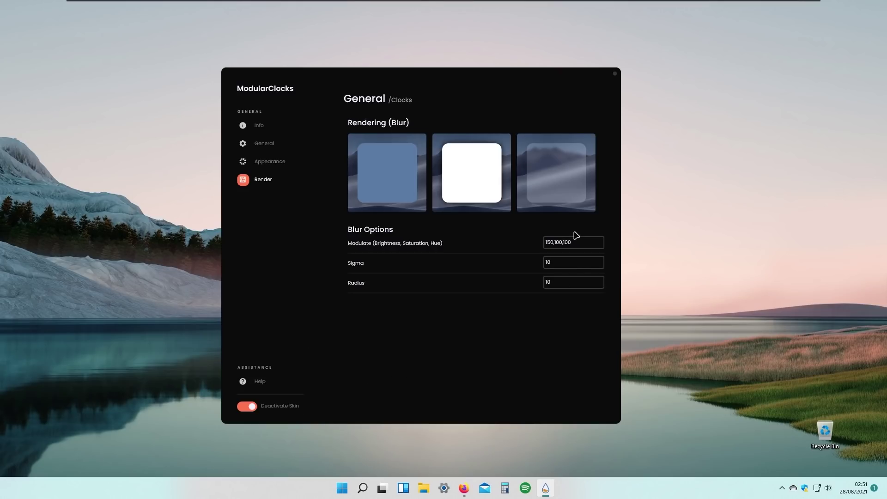
pyautogui.moveTo(30, 55); pyautogui.dragTo(682, 149)
# Try the Arc clock style from the Version 2 styles in the ModularClocks appearance settings.
pyautogui.click(269, 161)
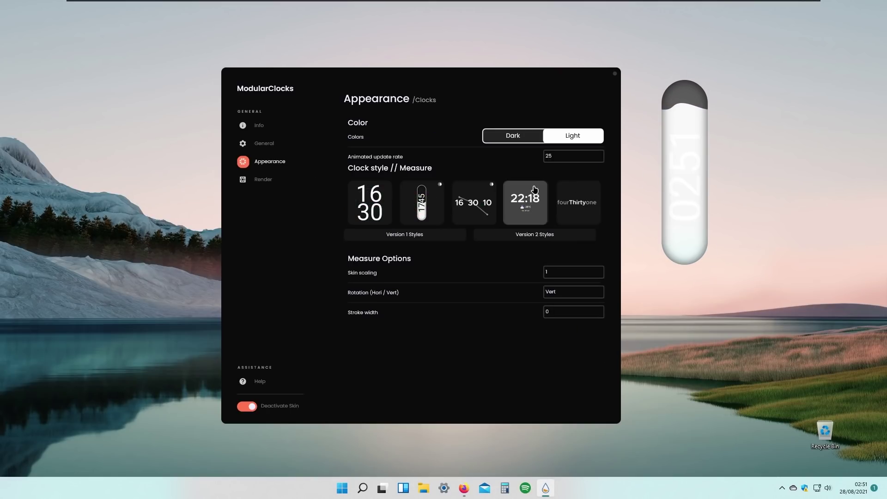
pyautogui.click(537, 234)
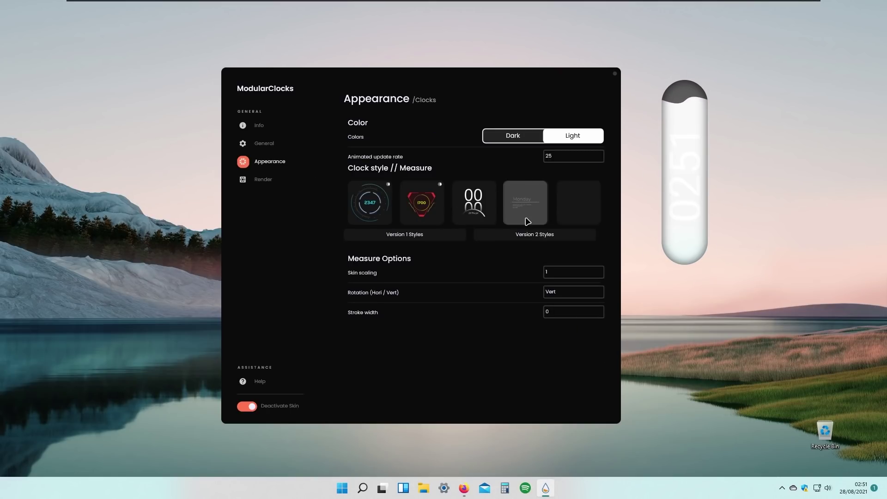
pyautogui.click(473, 206)
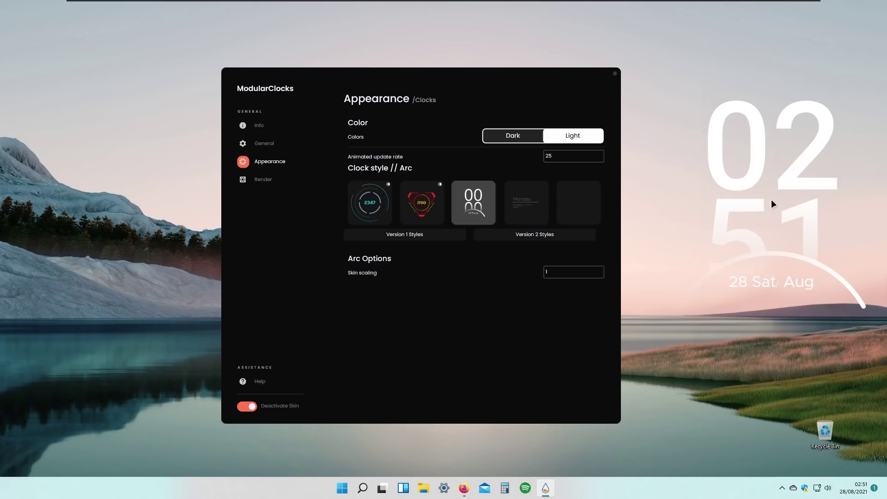
# Set the clock to the Smart style from the Version 1 styles and center its alignment.
pyautogui.click(433, 239)
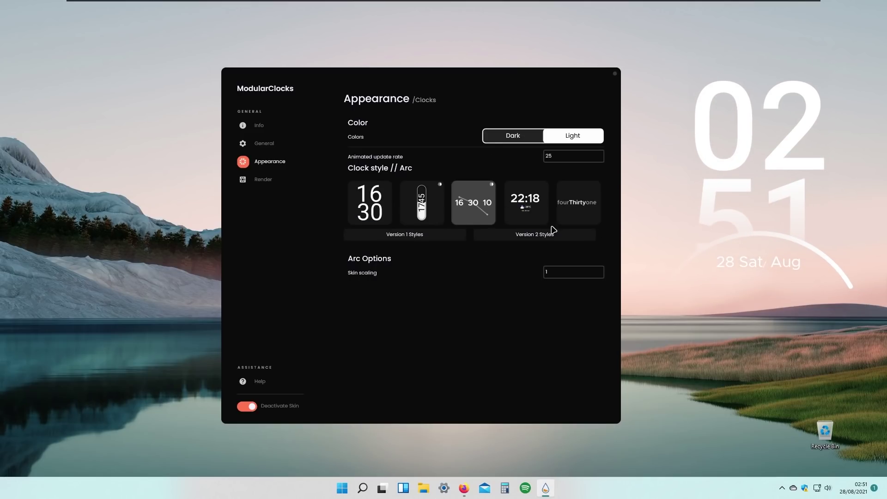
pyautogui.click(536, 210)
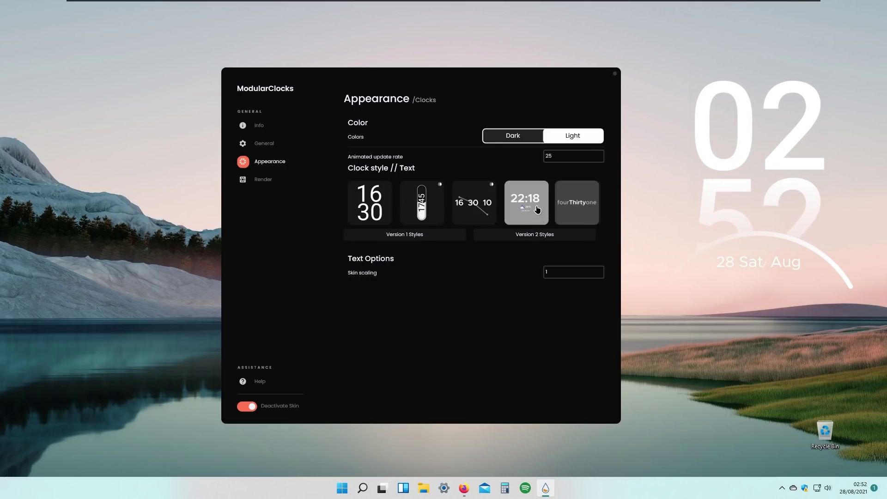
pyautogui.click(537, 210)
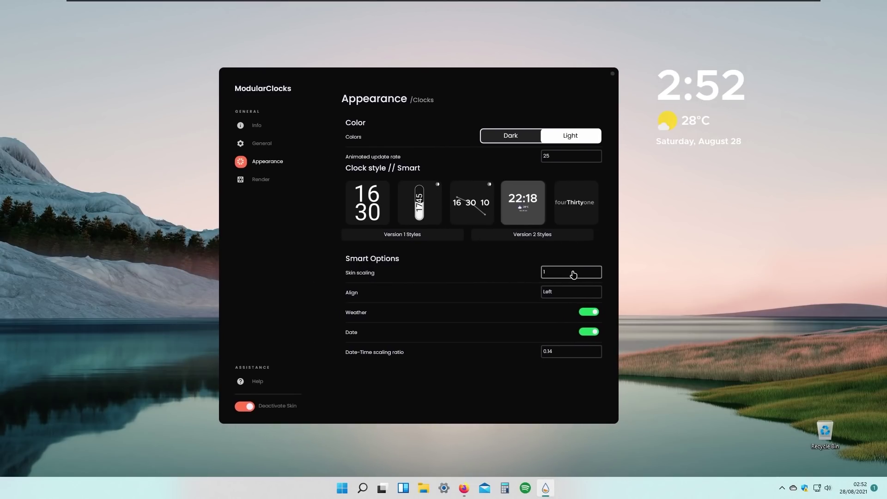
pyautogui.click(568, 300)
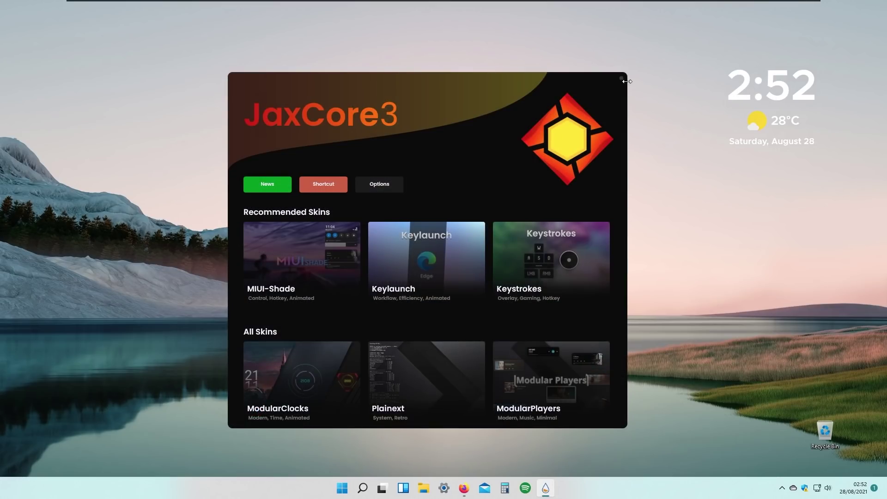
# Close JaxCore3 and move the clock to the upper middle of the desktop, above the sun.
pyautogui.click(621, 79)
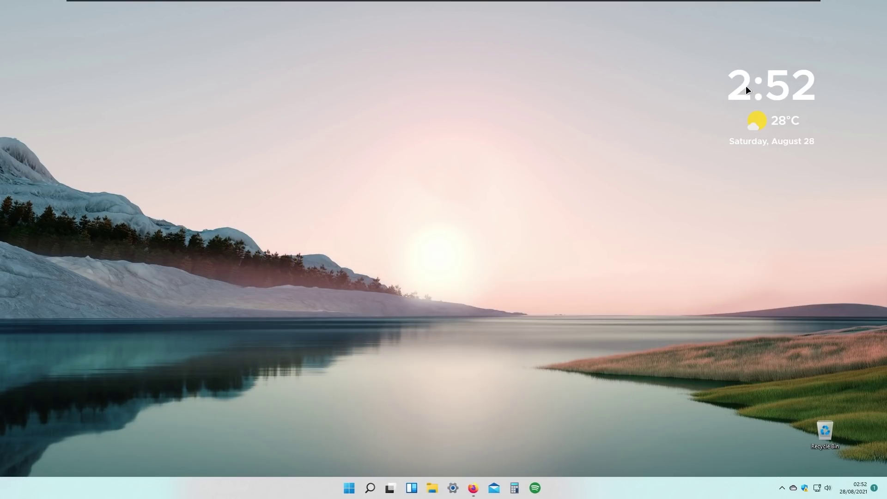
pyautogui.moveTo(746, 85); pyautogui.dragTo(409, 108)
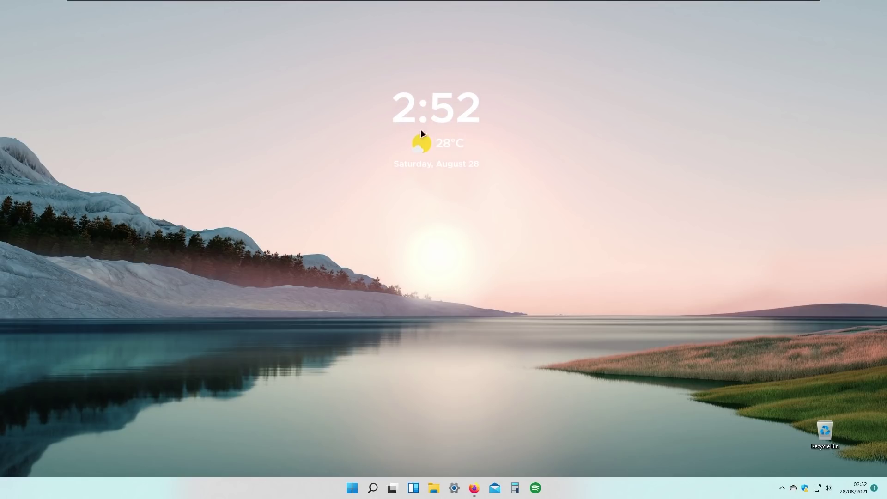
# Switch to Firefox and download the Lively Wallpaper v1.7.0.4 installer from its website.
pyautogui.click(477, 493)
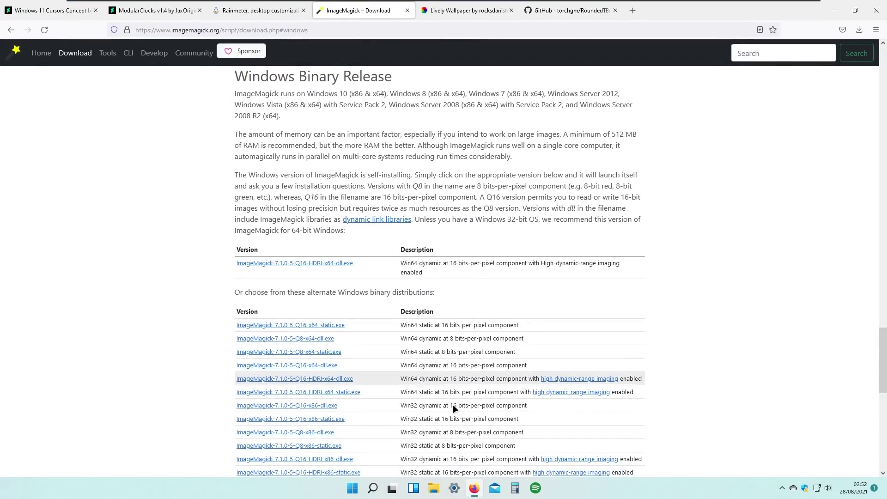
pyautogui.click(448, 10)
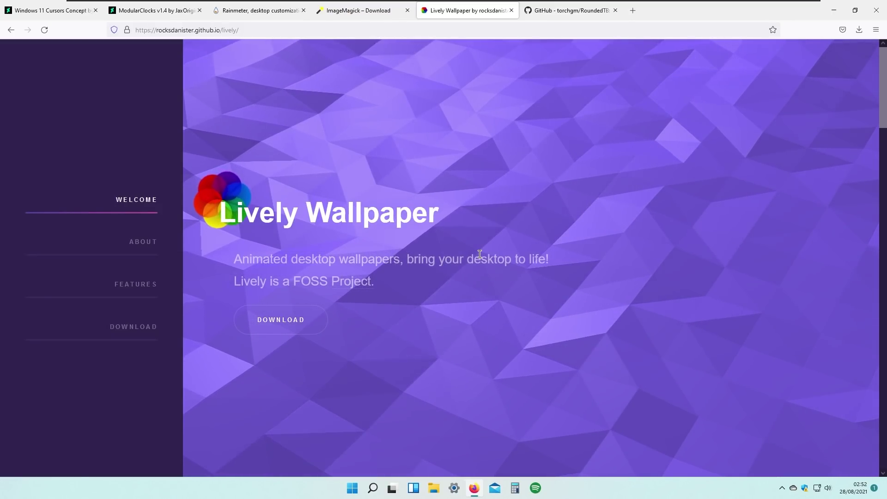
pyautogui.click(308, 325)
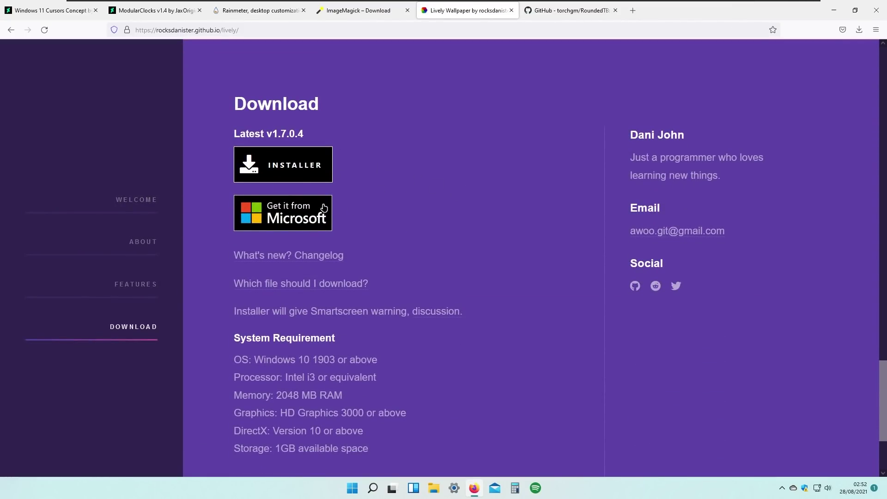
pyautogui.click(318, 149)
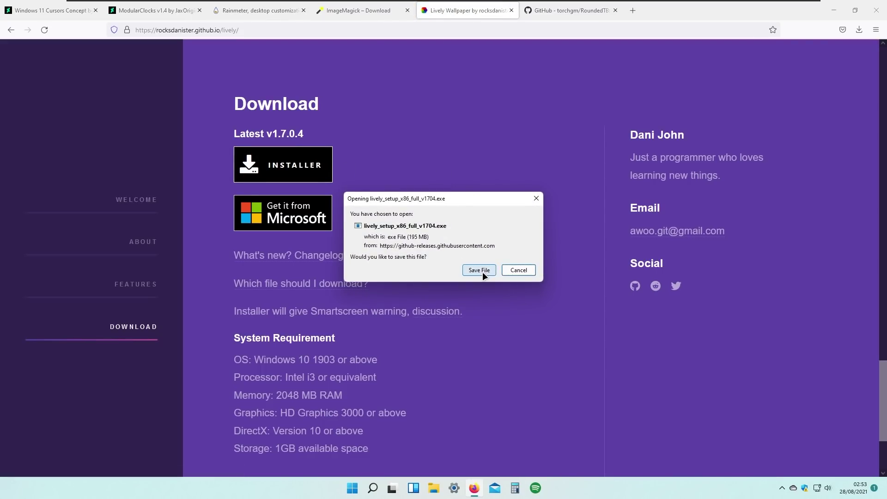
pyautogui.click(483, 271)
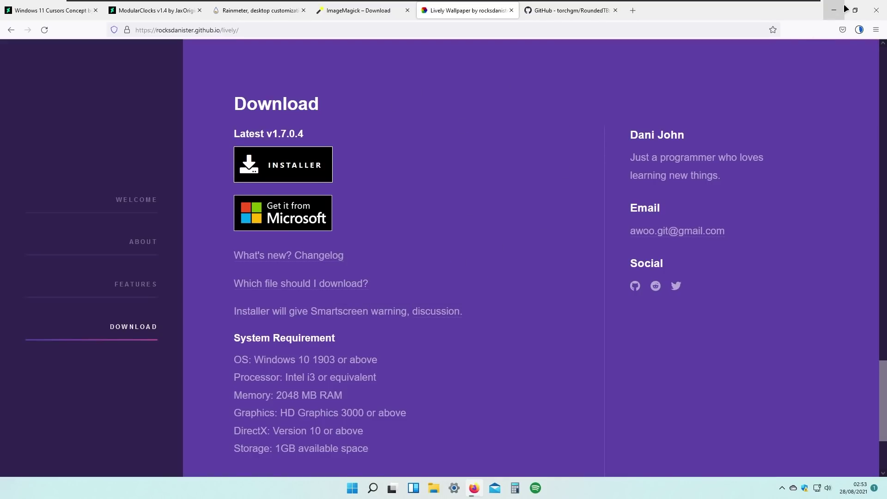
# Run the downloaded lively_setup_x86_full_v1704.exe and choose to install it for all users.
pyautogui.click(859, 30)
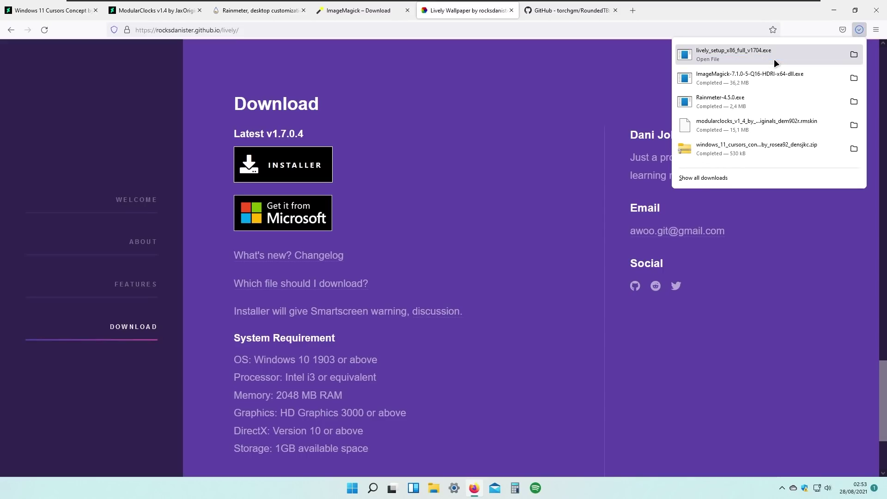
pyautogui.click(775, 59)
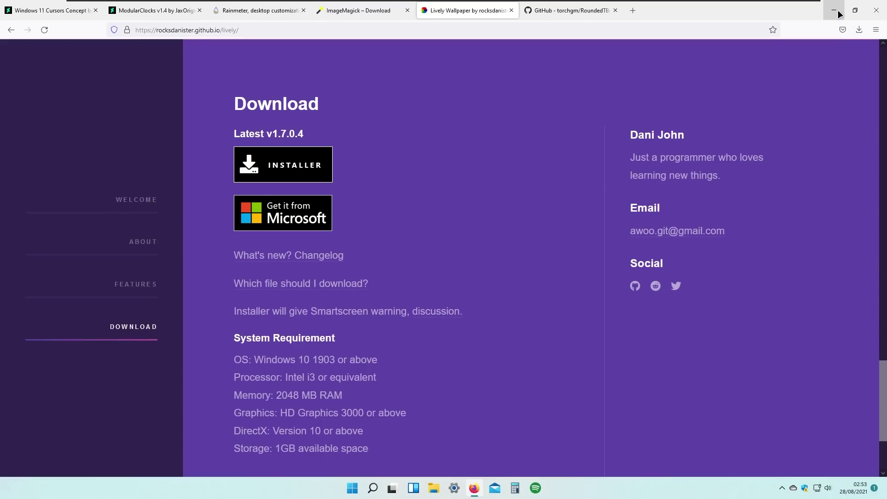
pyautogui.click(859, 29)
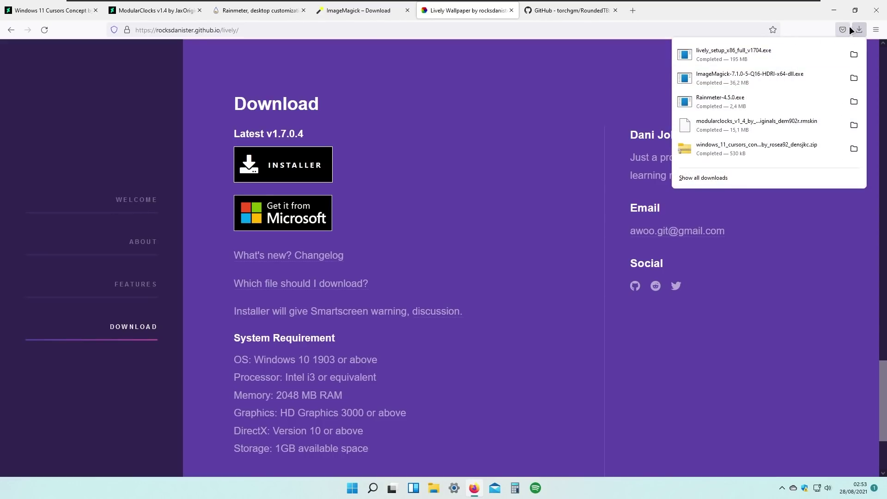
pyautogui.click(834, 11)
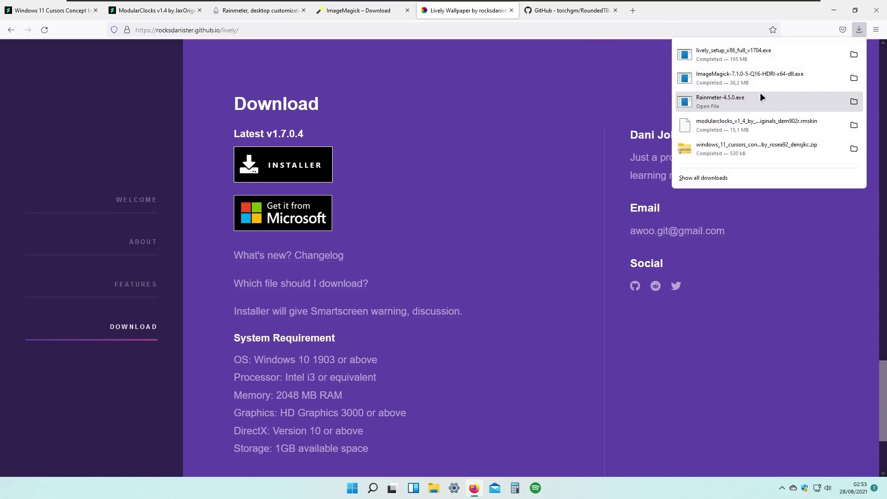
pyautogui.click(755, 57)
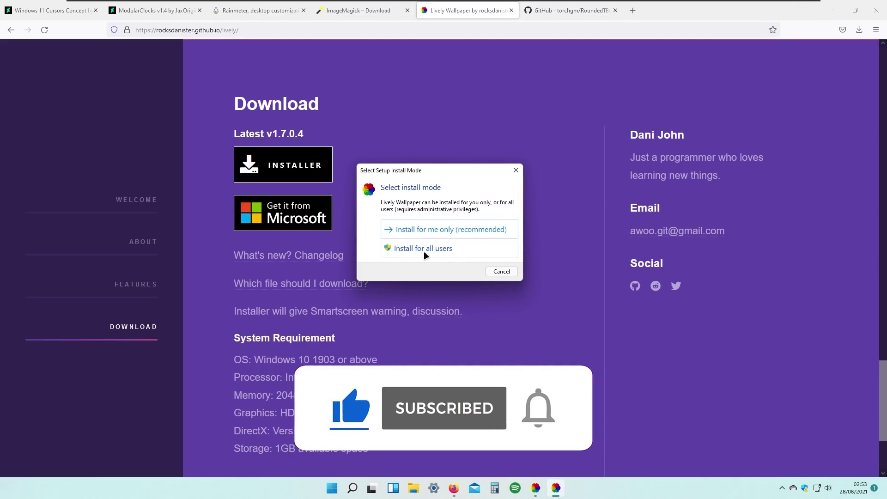
pyautogui.click(437, 254)
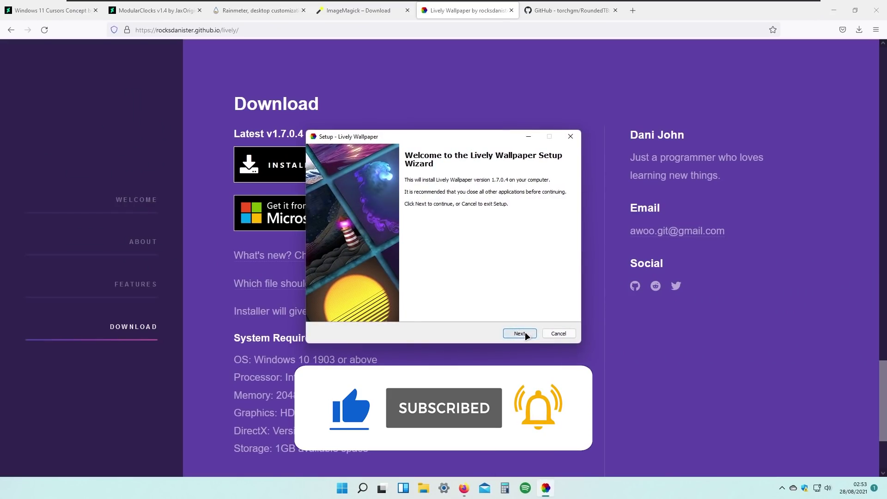
# Accept the license agreement and start installing Lively Wallpaper with a desktop shortcut and Start with Windows enabled.
pyautogui.click(526, 334)
pyautogui.click(361, 306)
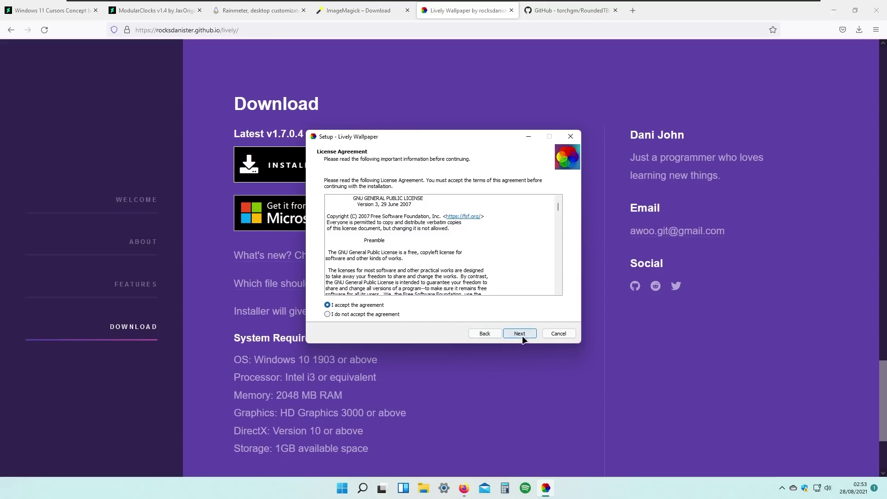
pyautogui.click(524, 340)
pyautogui.click(526, 339)
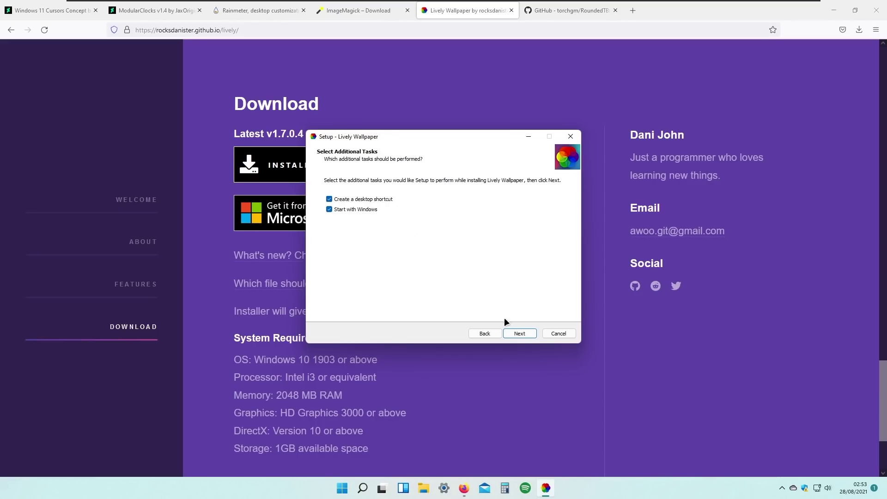
pyautogui.click(521, 334)
pyautogui.click(517, 333)
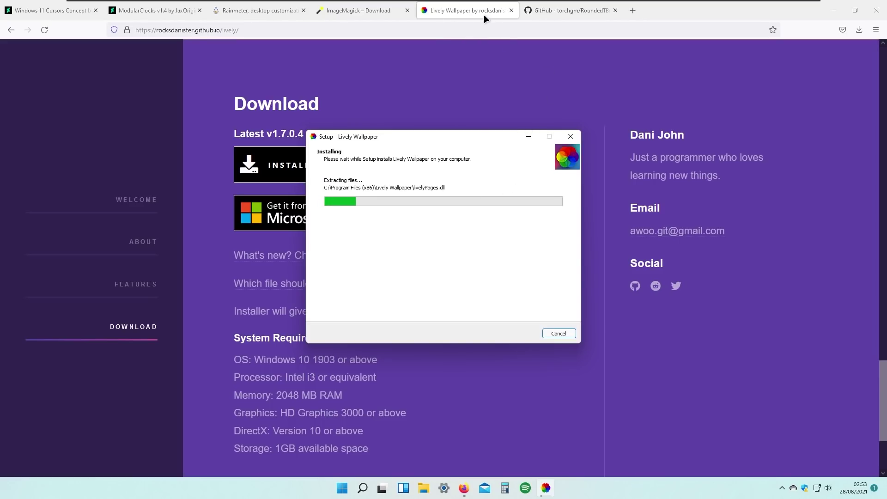
# Minimize the browser and the Lively Wallpaper installer to clear the desktop while the installation runs.
pyautogui.click(834, 15)
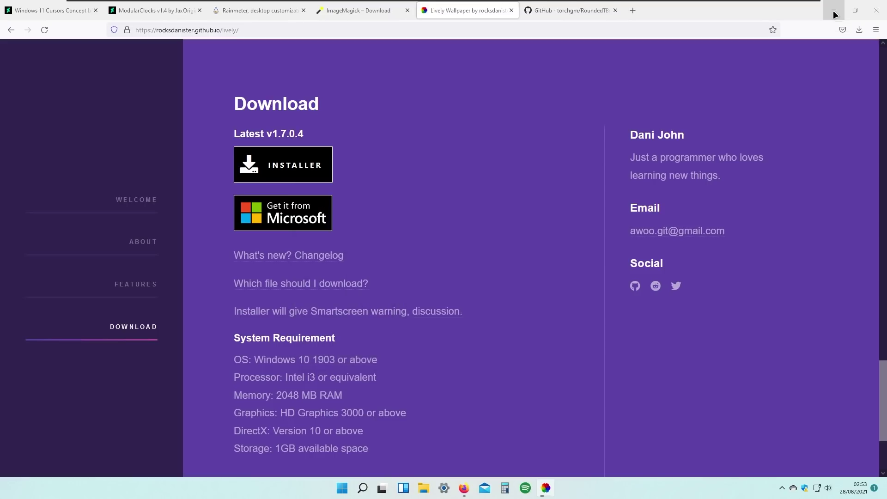
pyautogui.click(835, 14)
pyautogui.moveTo(429, 140); pyautogui.dragTo(413, 147)
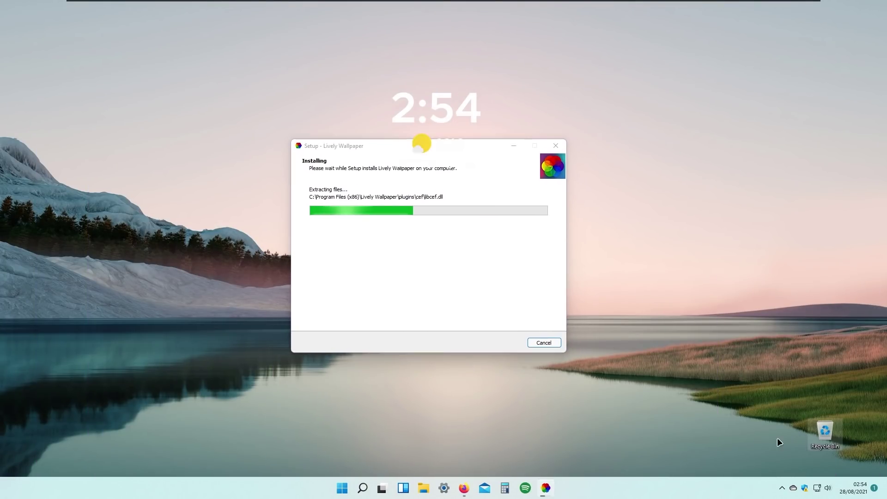
pyautogui.click(860, 488)
pyautogui.click(513, 145)
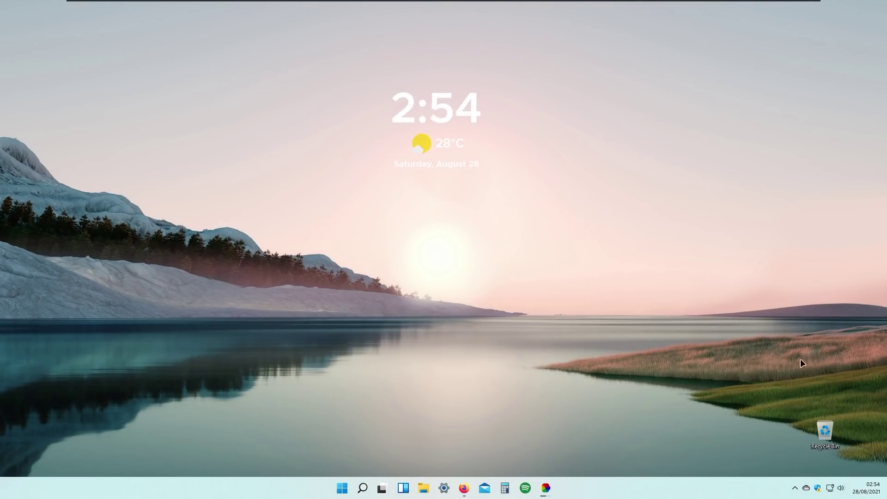
pyautogui.rightClick(330, 488)
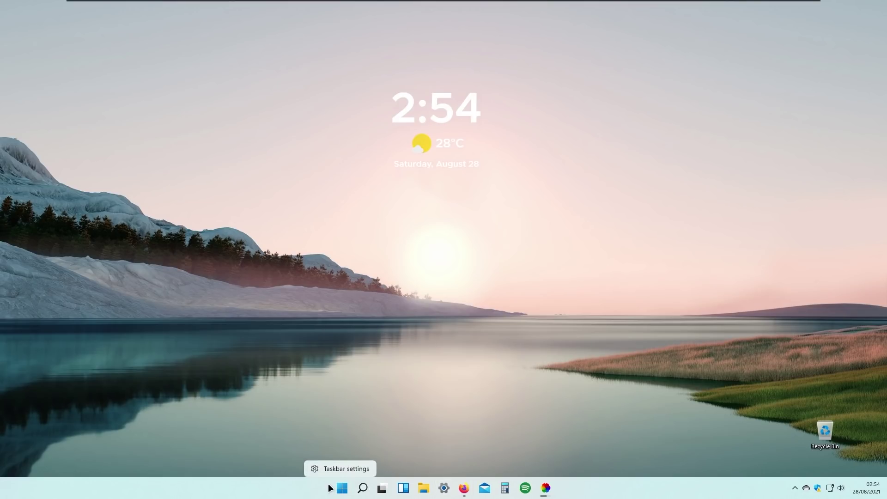
pyautogui.click(478, 418)
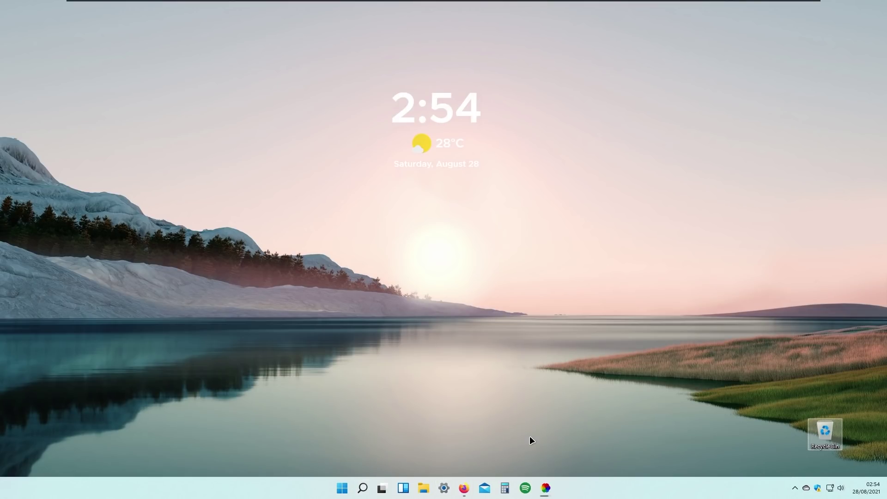
pyautogui.click(362, 487)
pyautogui.click(182, 272)
pyautogui.click(342, 487)
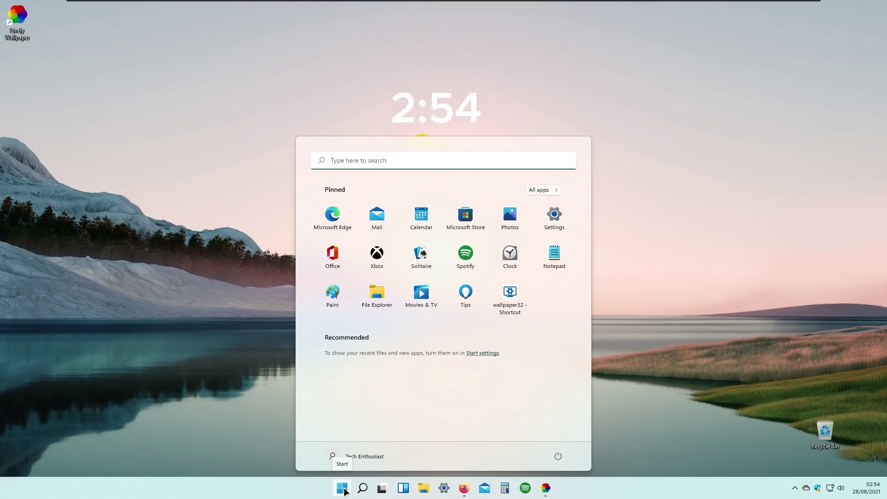
pyautogui.click(343, 488)
pyautogui.click(343, 487)
pyautogui.click(214, 293)
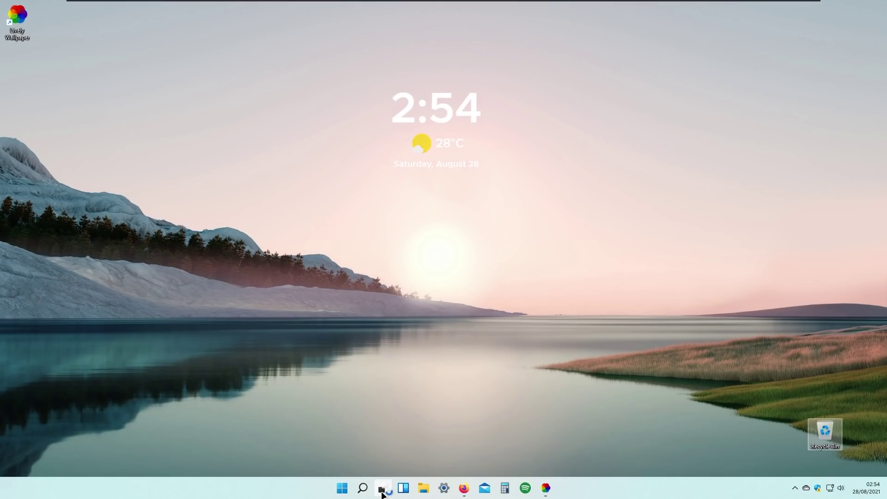
pyautogui.click(381, 488)
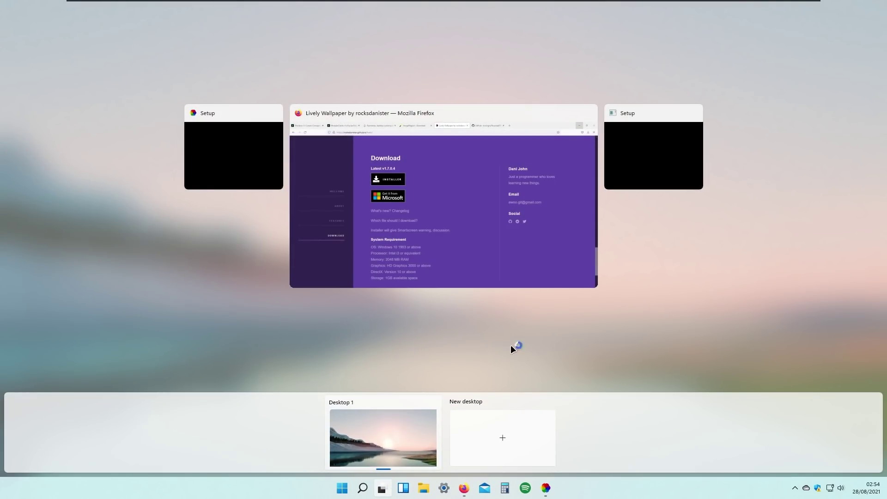
pyautogui.click(777, 321)
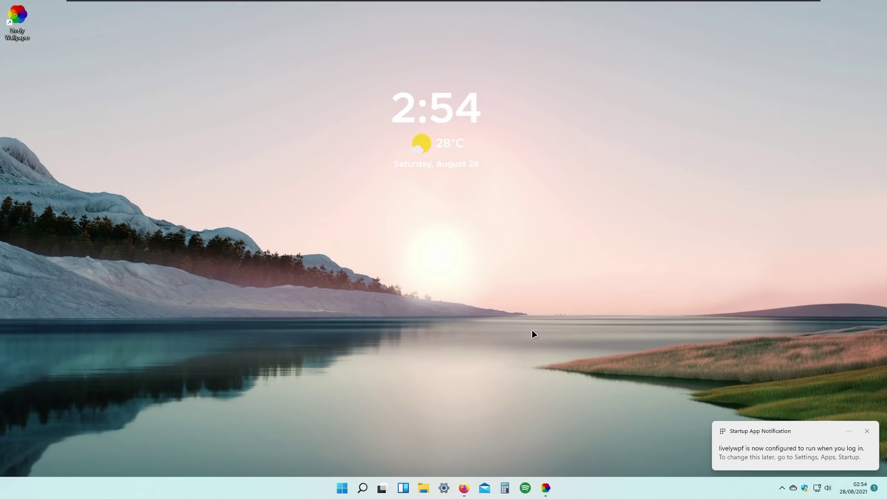
pyautogui.click(806, 424)
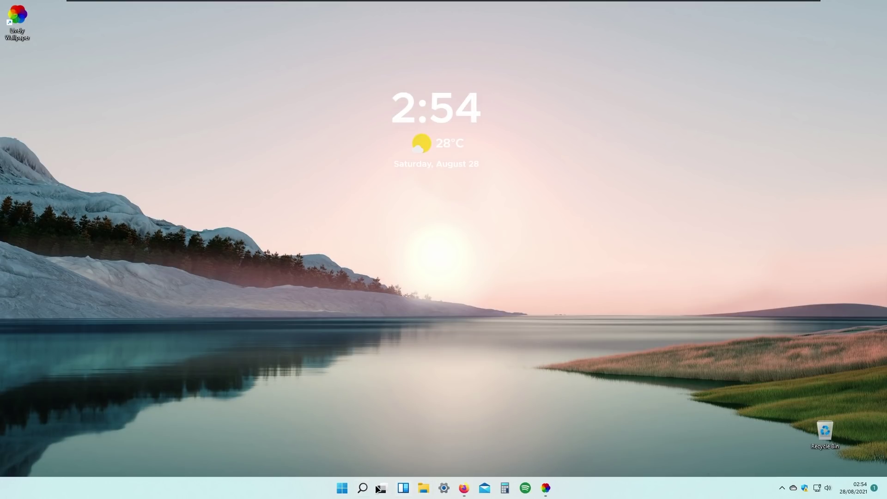
pyautogui.rightClick(295, 489)
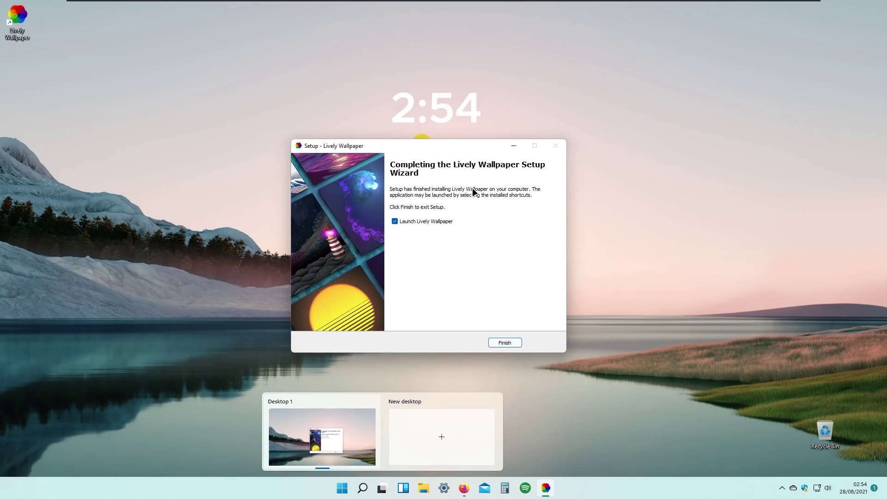
pyautogui.click(519, 144)
pyautogui.click(337, 410)
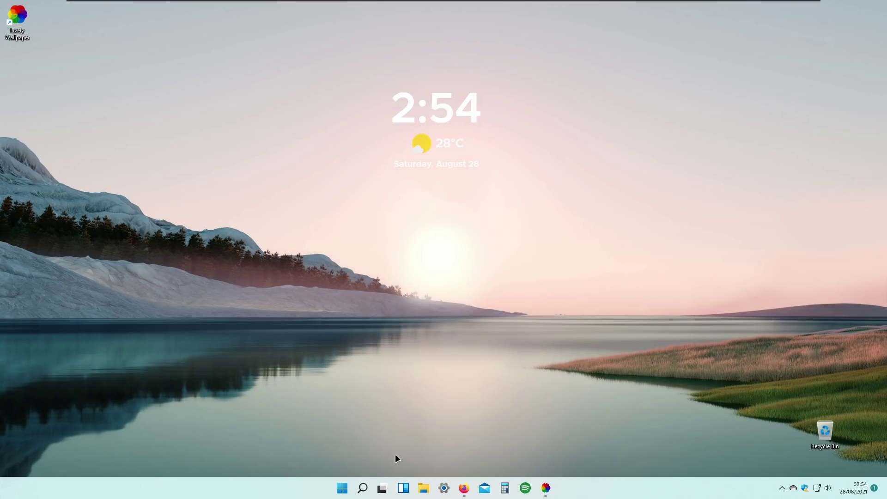
# Hide the Search, Task view and Widgets items from the taskbar and close Settings.
pyautogui.rightClick(295, 483)
pyautogui.click(326, 468)
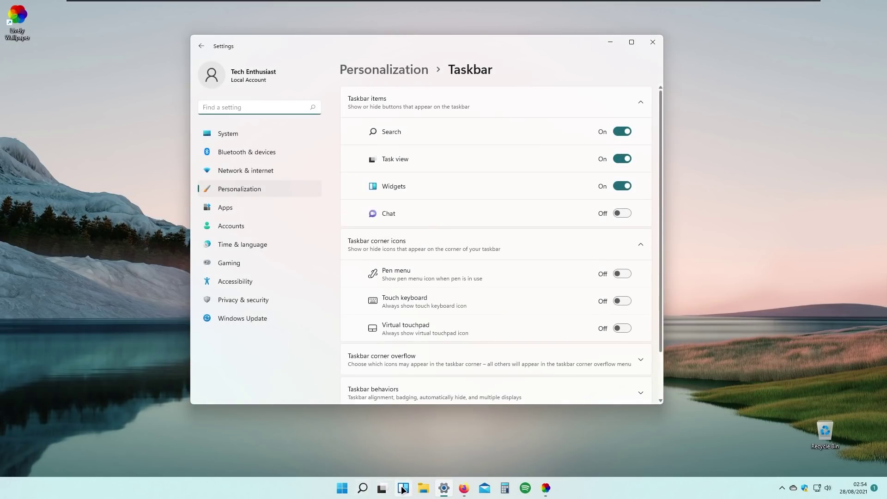
pyautogui.click(628, 131)
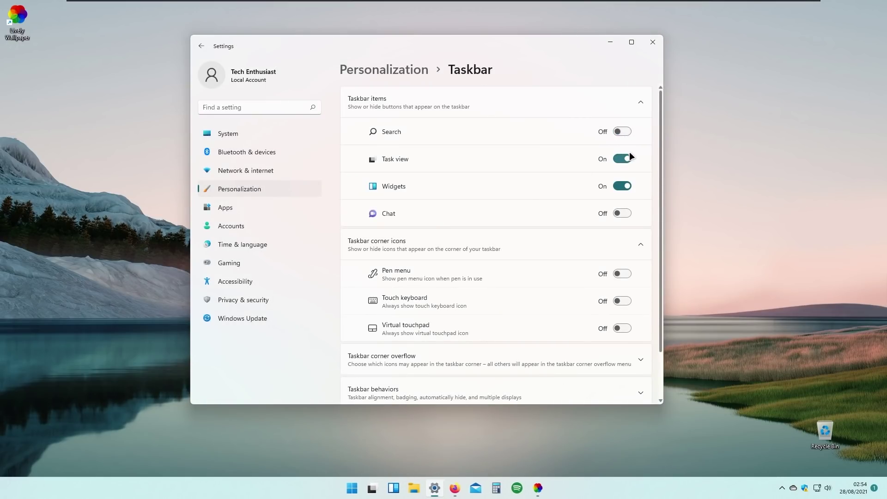
pyautogui.click(627, 158)
pyautogui.click(628, 186)
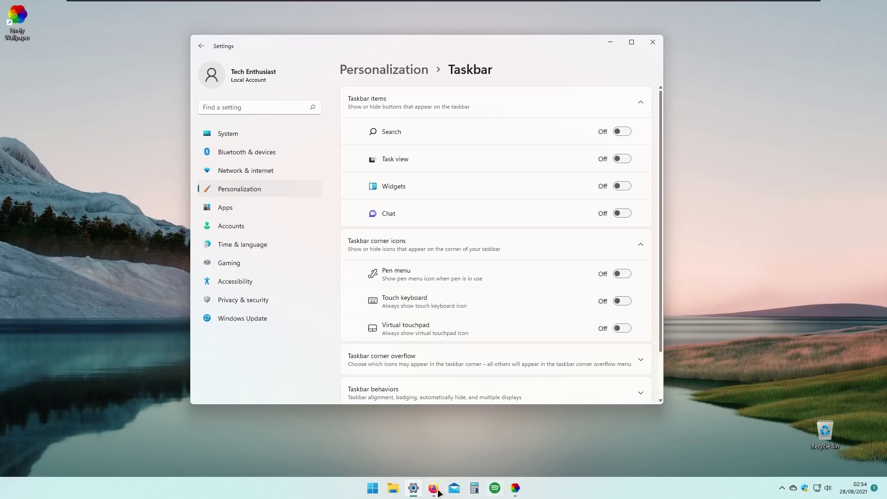
pyautogui.click(653, 42)
# Bring back the Lively Wallpaper installer and close the completed Lively Setup window.
pyautogui.click(515, 489)
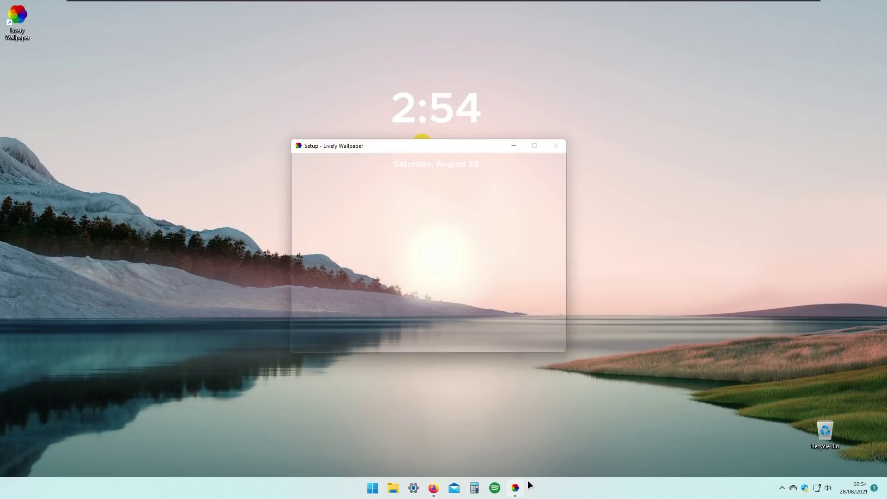
pyautogui.moveTo(468, 152); pyautogui.dragTo(493, 158)
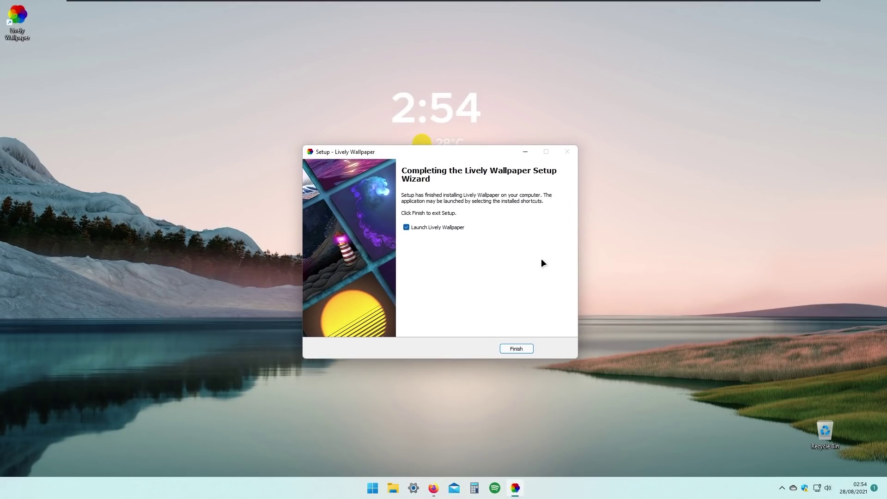
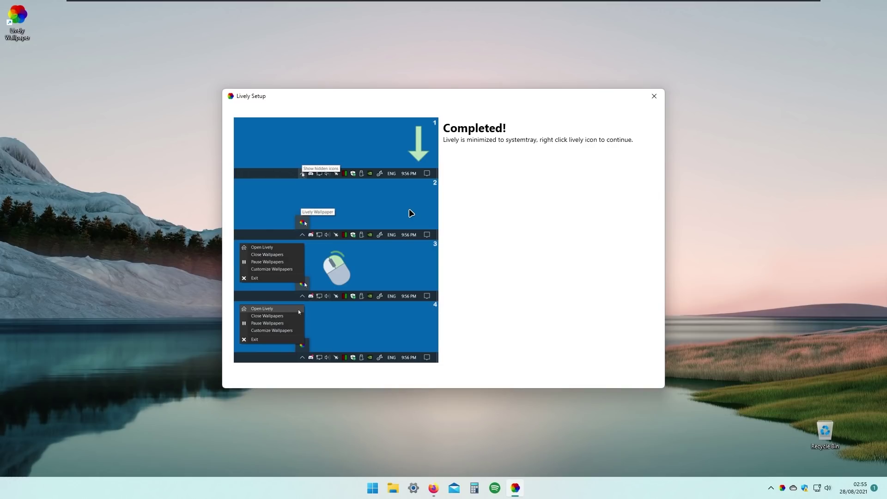
pyautogui.click(656, 98)
# Open Lively Wallpaper, apply the Rain v2 live wallpaper to the desktop and minimize the library window.
pyautogui.rightClick(782, 488)
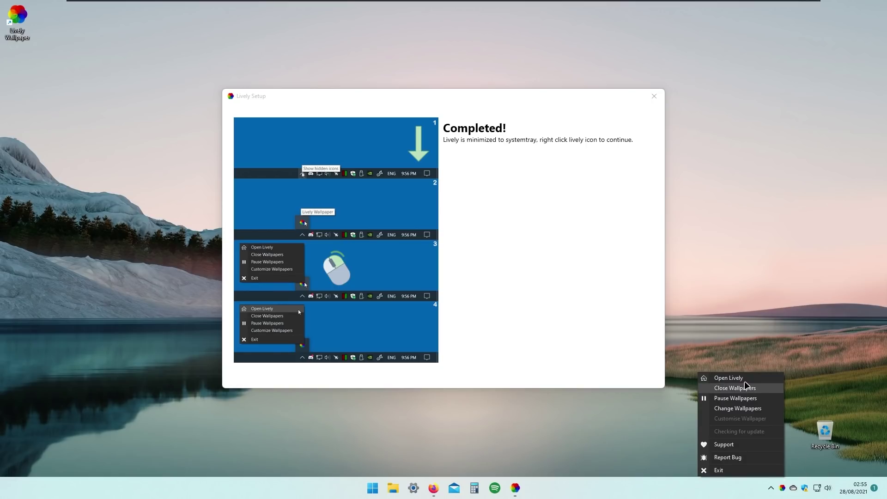
pyautogui.click(726, 379)
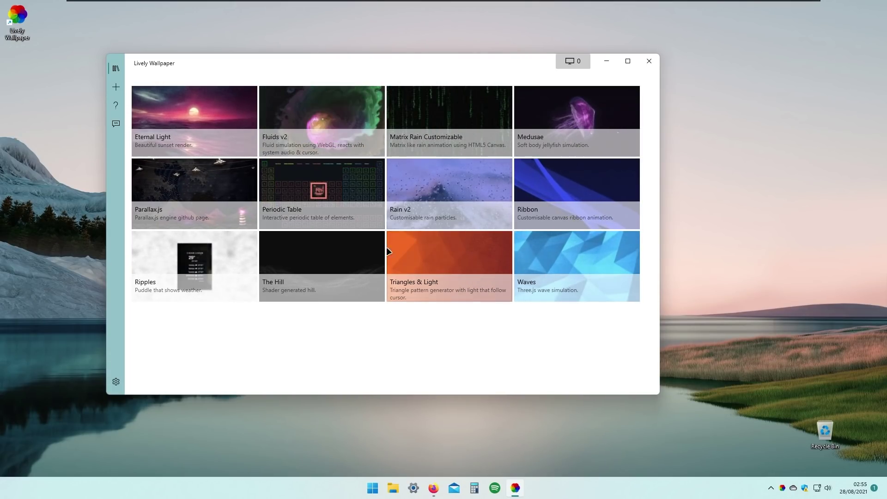
pyautogui.click(468, 181)
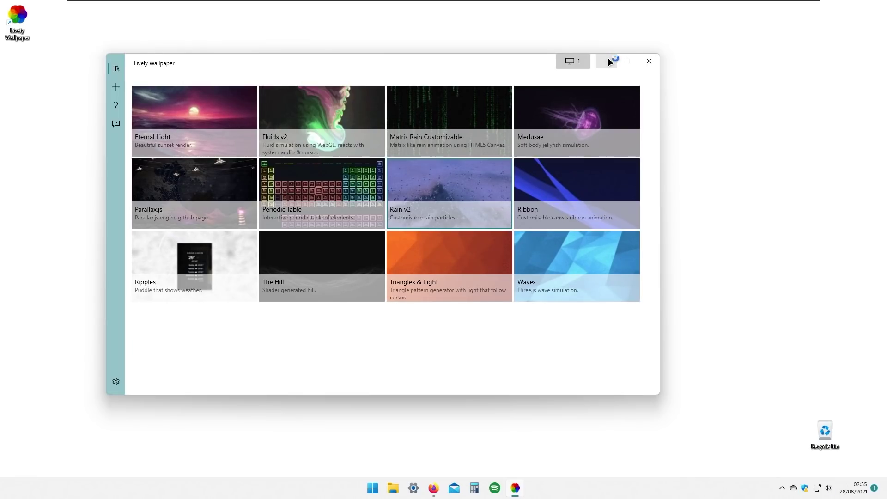
pyautogui.click(607, 61)
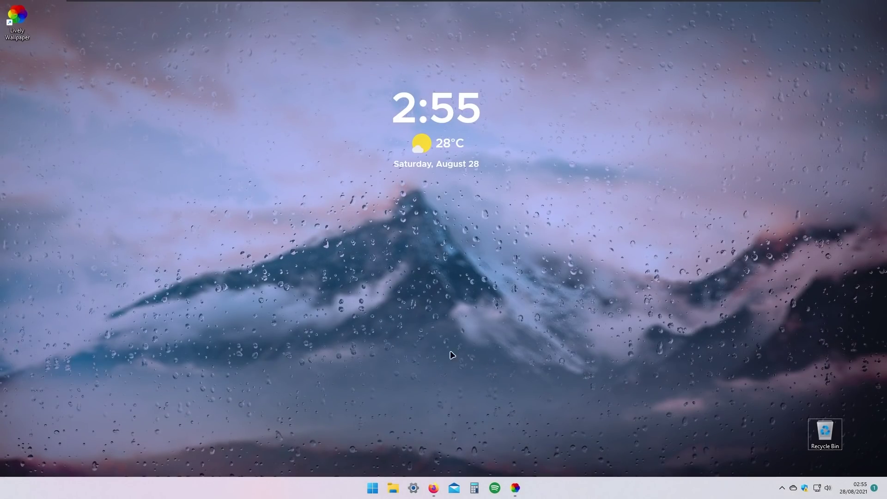
# Reopen Lively Wallpaper, look at its options for adding a wallpaper from a file or URL, and close it.
pyautogui.click(782, 488)
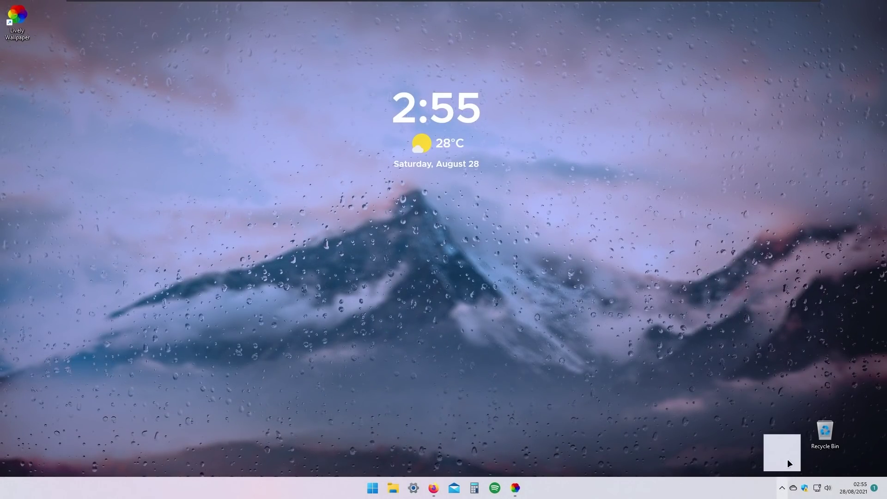
pyautogui.rightClick(793, 465)
pyautogui.click(754, 368)
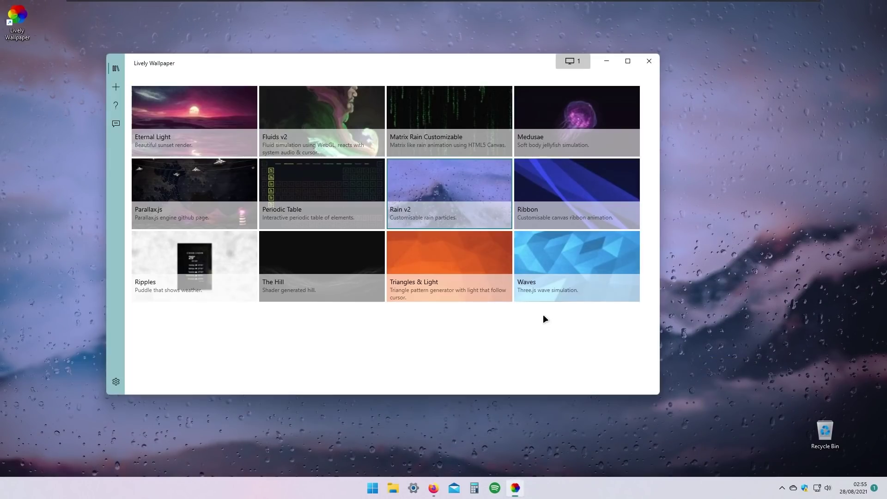
pyautogui.moveTo(418, 67); pyautogui.dragTo(450, 79)
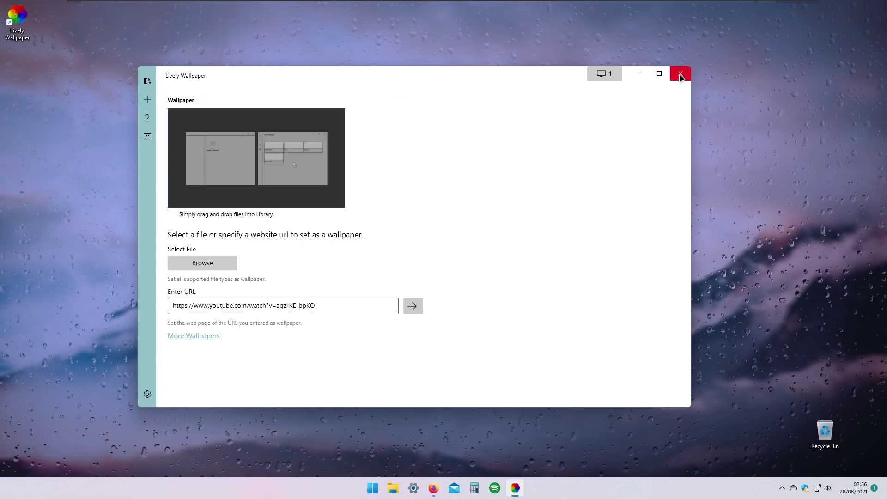
pyautogui.click(681, 74)
pyautogui.moveTo(517, 254); pyautogui.dragTo(620, 369)
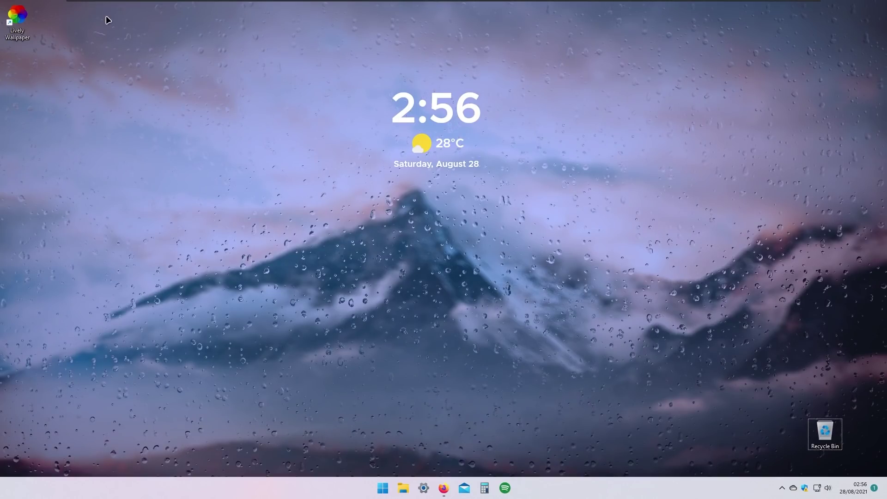
# Permanently delete the Lively Wallpaper shortcut from the desktop.
pyautogui.click(24, 23)
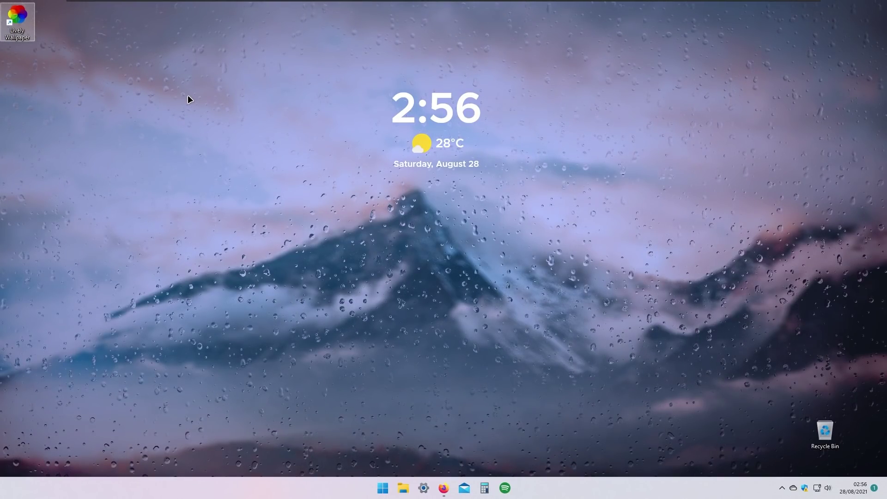
pyautogui.hotkey('shift', 'Delete')
pyautogui.press('Return')
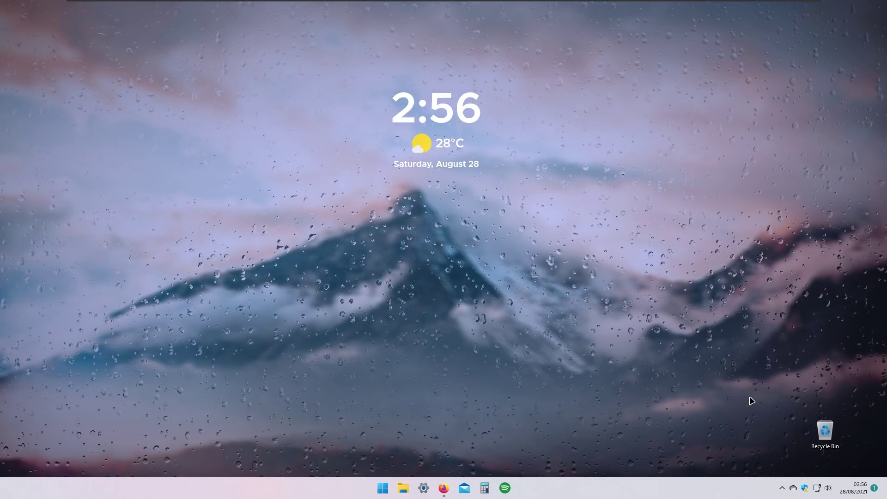
# Open the desktop icon settings from the Themes page of the personalization settings and deselect Recycle Bin.
pyautogui.click(387, 490)
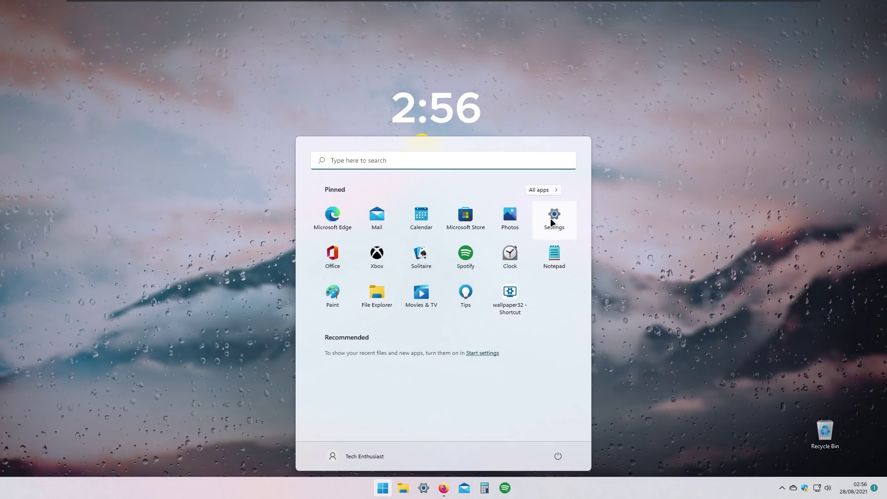
pyautogui.press('super+i')
pyautogui.click(266, 189)
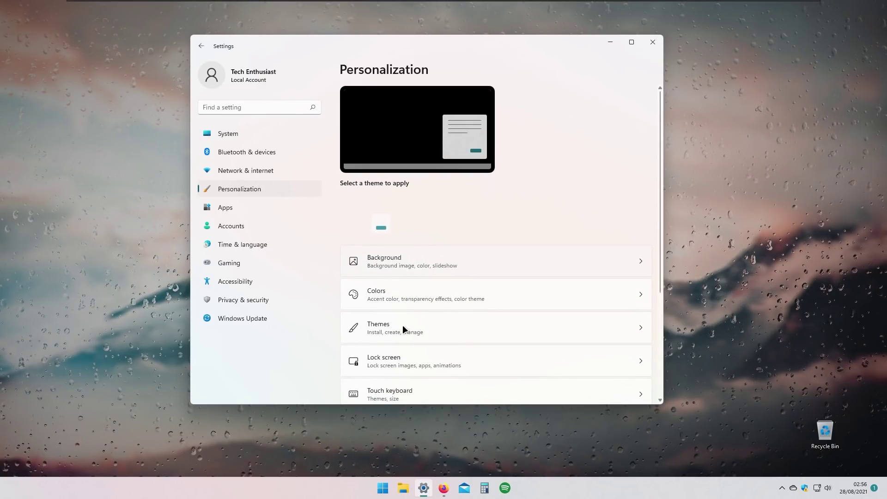
pyautogui.scroll(-3, 446, 328)
pyautogui.click(465, 199)
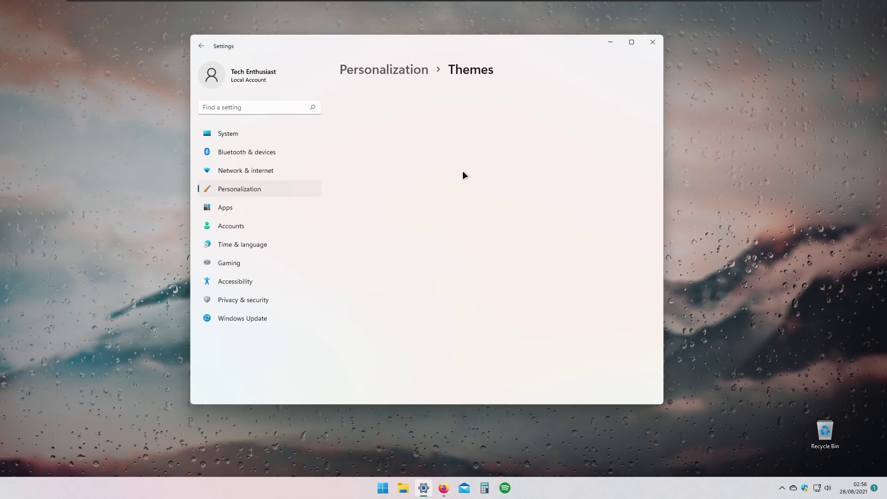
pyautogui.scroll(-4, 481, 208)
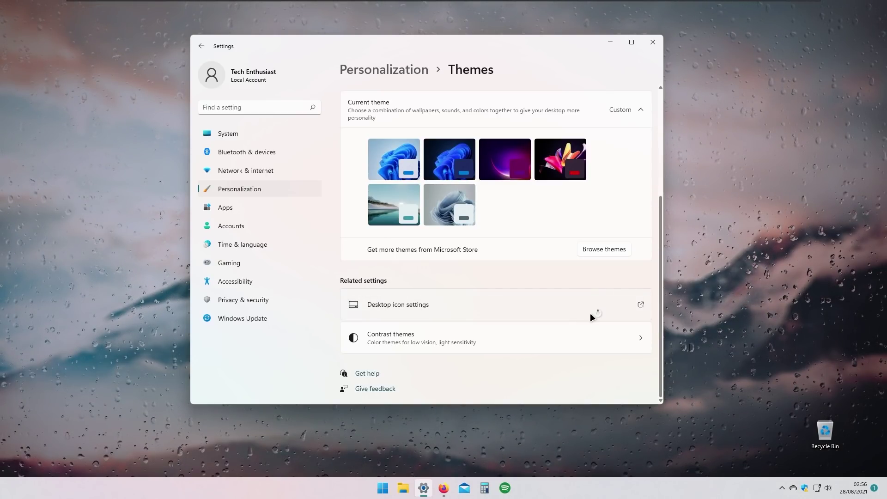
pyautogui.click(537, 293)
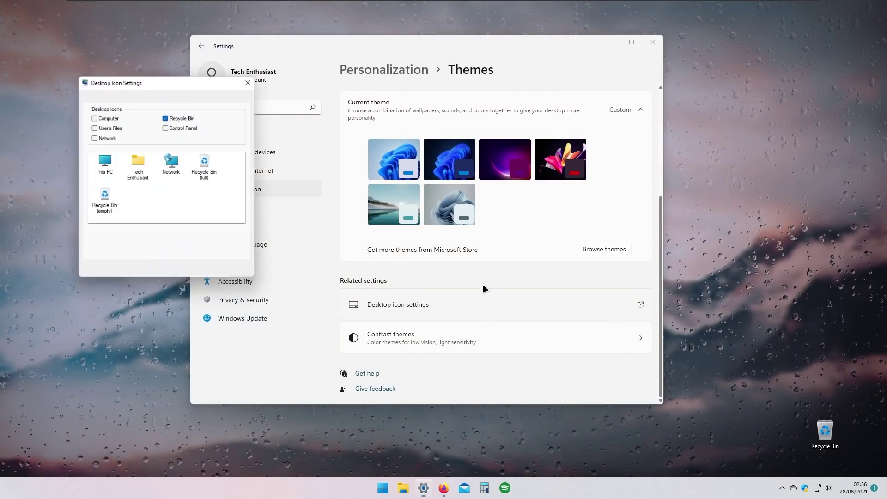
pyautogui.moveTo(164, 73); pyautogui.dragTo(315, 115)
pyautogui.click(334, 153)
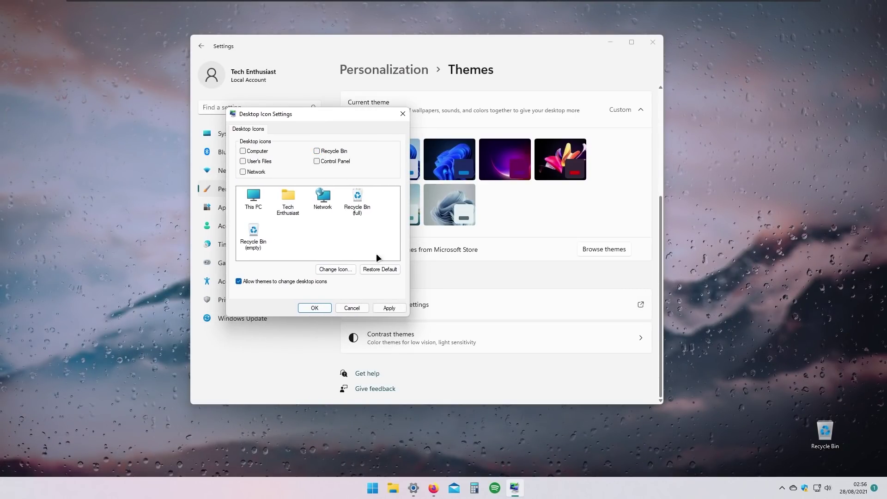
# Pin the Recycle Bin to Start and apply the desktop icon settings that remove it from the desktop.
pyautogui.click(833, 430)
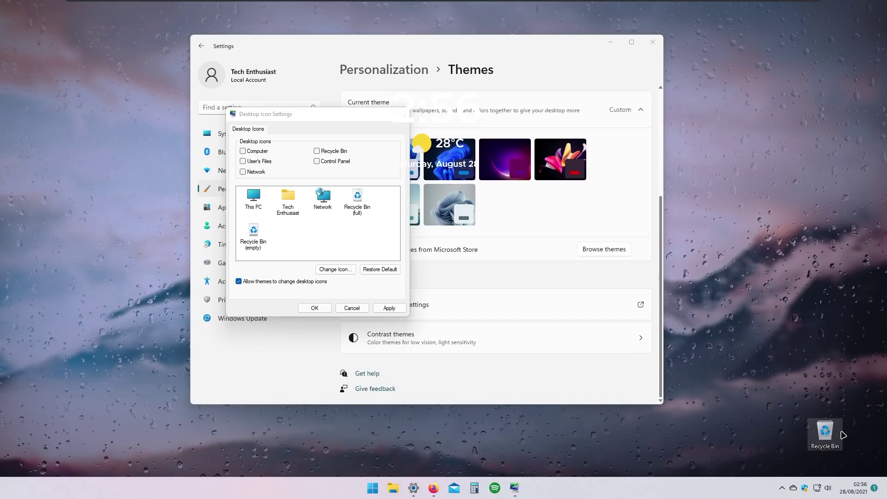
pyautogui.rightClick(837, 433)
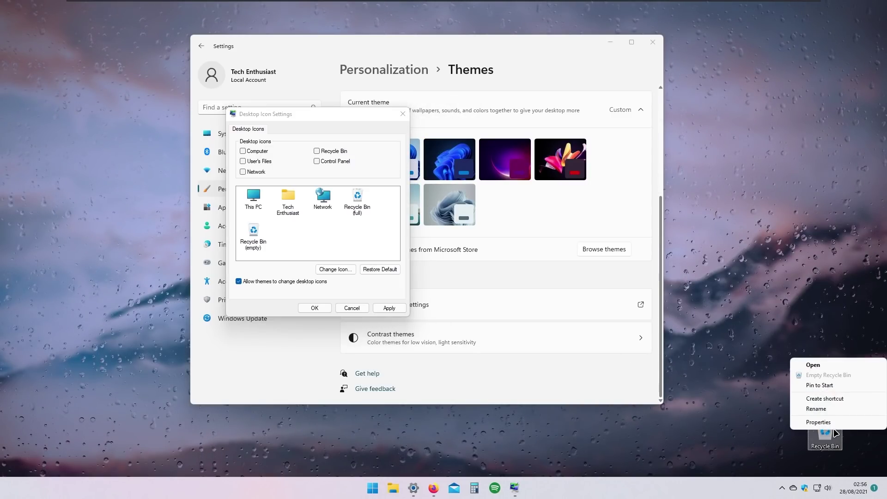
pyautogui.click(830, 385)
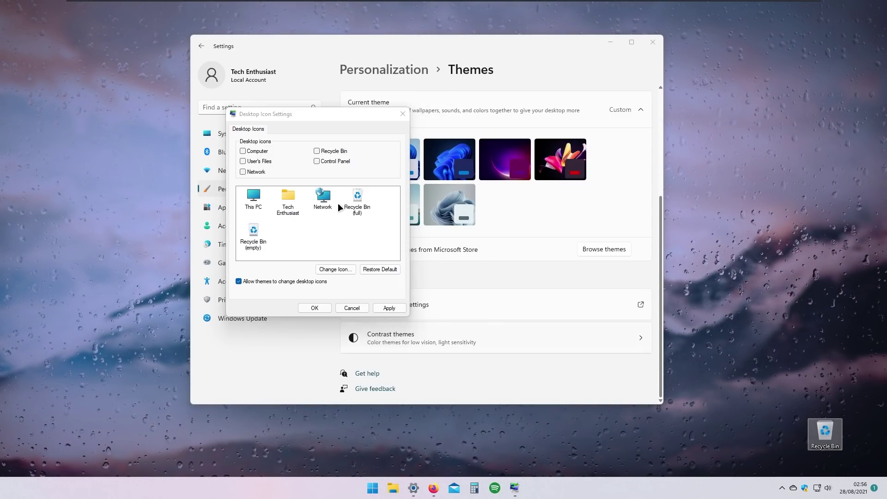
pyautogui.click(389, 308)
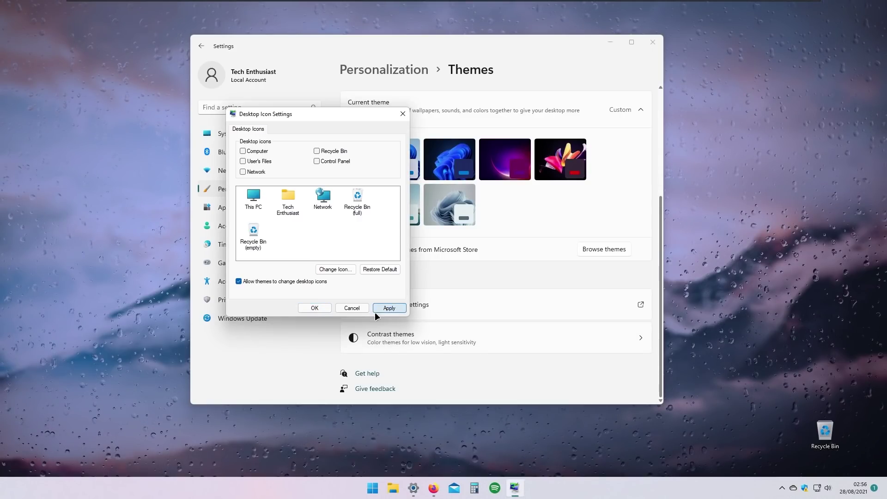
# Close the desktop icon settings and the Settings window, and check the Start menu for the pinned Recycle Bin.
pyautogui.click(322, 306)
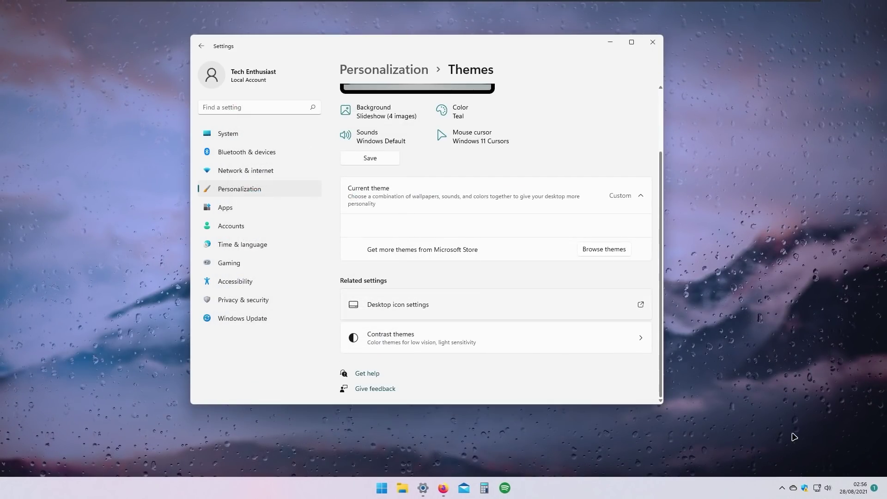
pyautogui.click(653, 42)
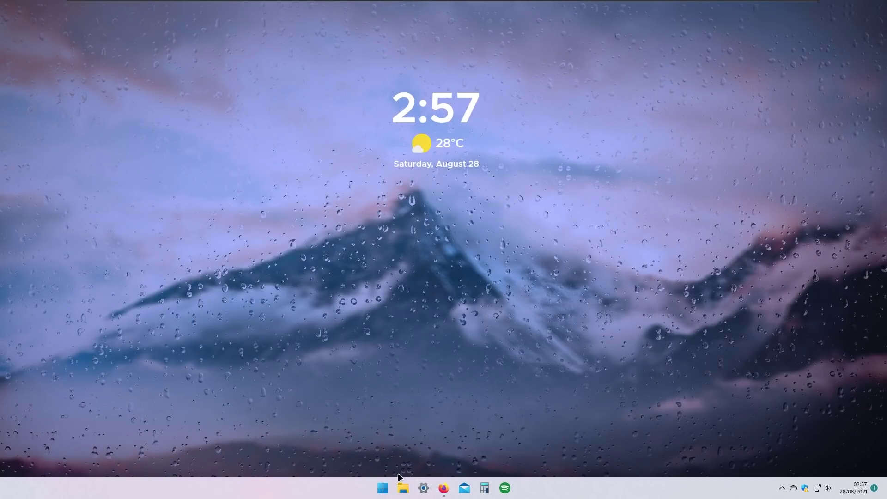
pyautogui.click(383, 489)
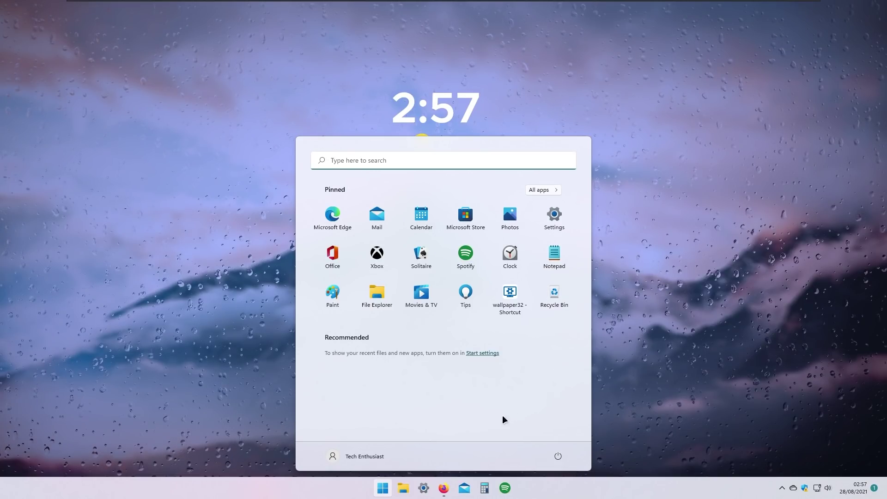
# Switch to Firefox and read the RoundedTB releases page on GitHub, covering the demo preview release for R3.
pyautogui.click(446, 494)
pyautogui.click(444, 490)
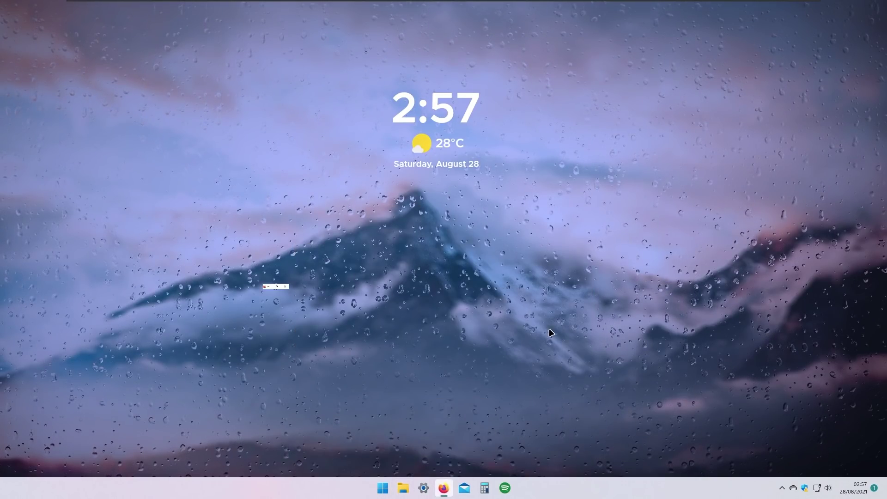
pyautogui.click(551, 11)
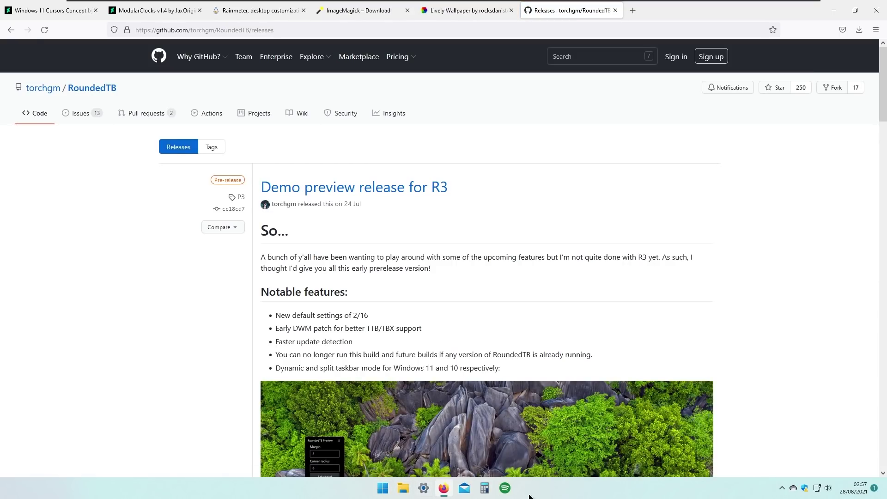
pyautogui.scroll(-3, 370, 317)
pyautogui.scroll(2, 284, 139)
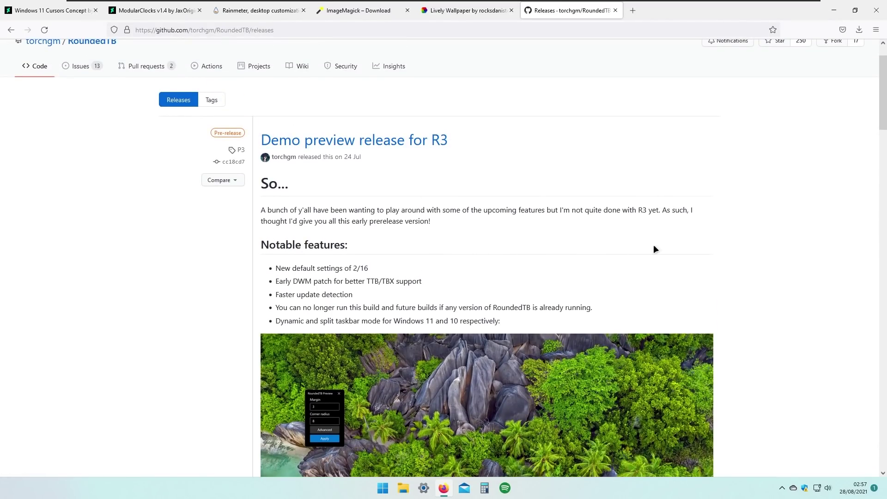
pyautogui.scroll(-10, 439, 273)
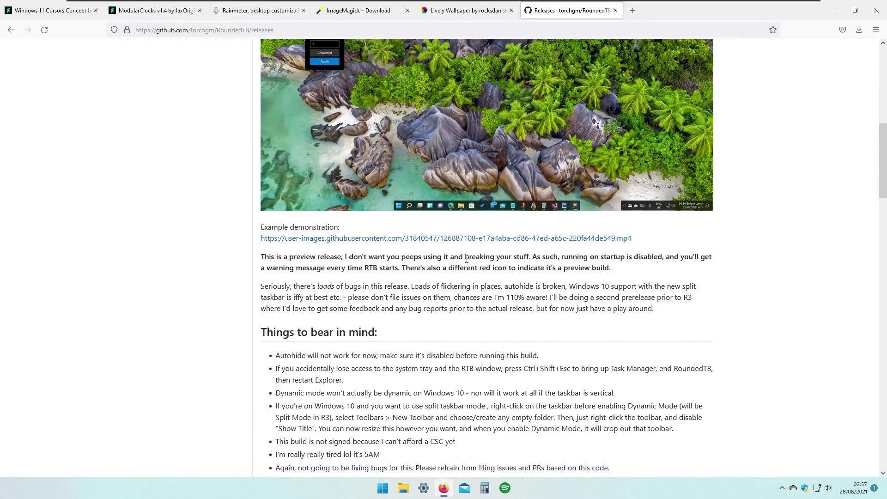
pyautogui.scroll(-3, 396, 208)
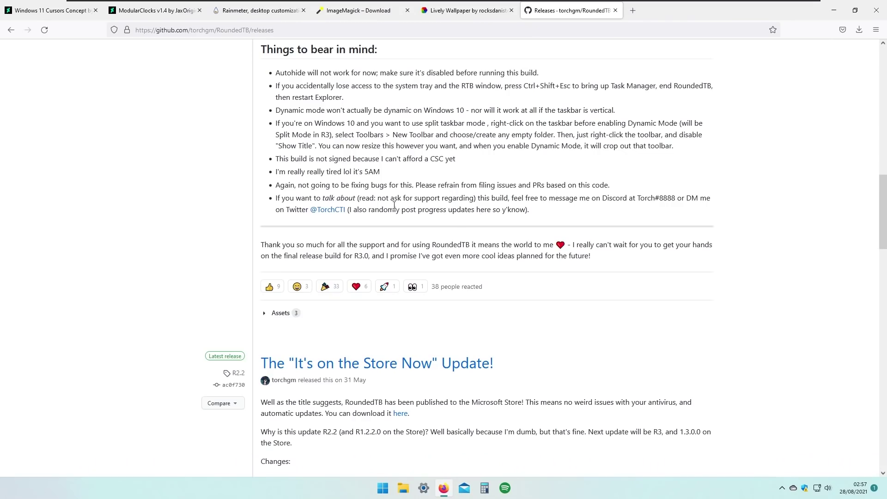
# Download RoundedTB_P3.0.0_DEMO.zip from the assets of the R3 demo preview release and minimize the browser.
pyautogui.click(280, 313)
pyautogui.click(346, 336)
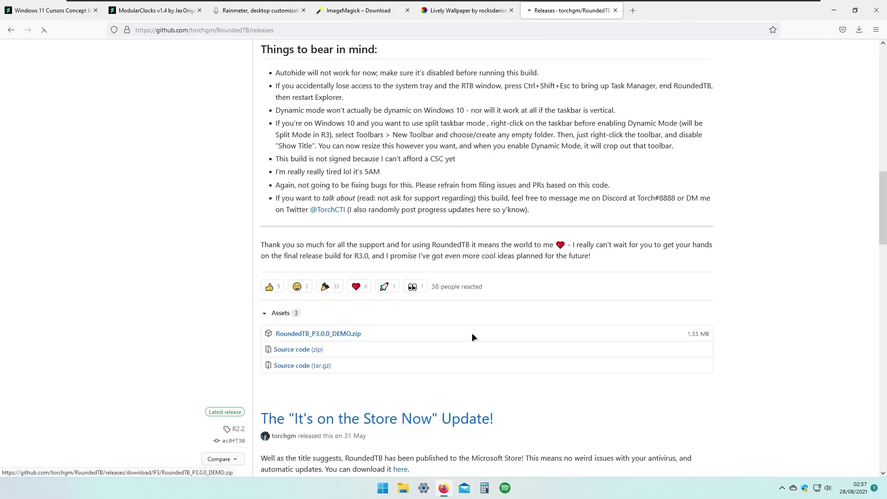
pyautogui.press('Return')
pyautogui.click(835, 10)
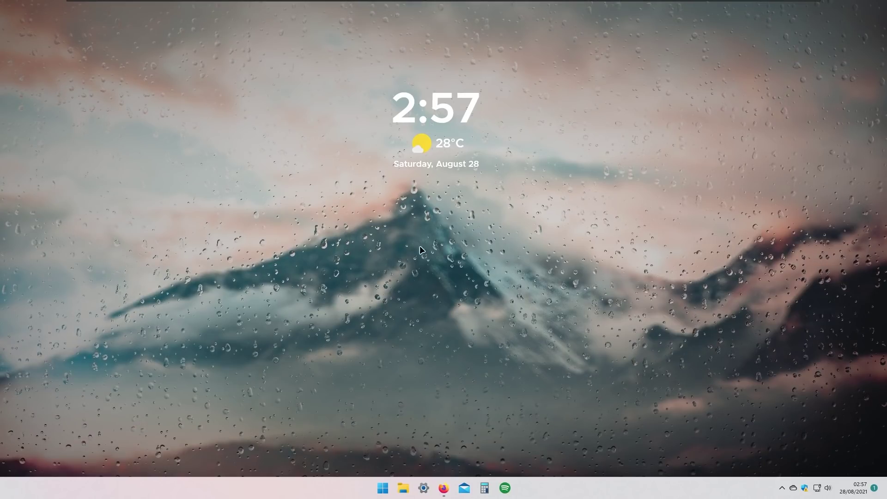
# Create a new folder named Tweaks in the root of Local Disk (C:) with File Explorer.
pyautogui.click(408, 493)
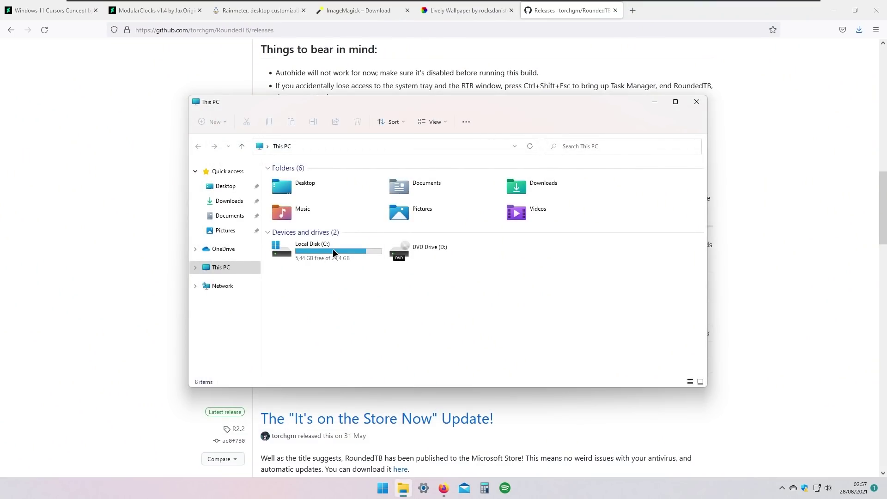
pyautogui.click(334, 252)
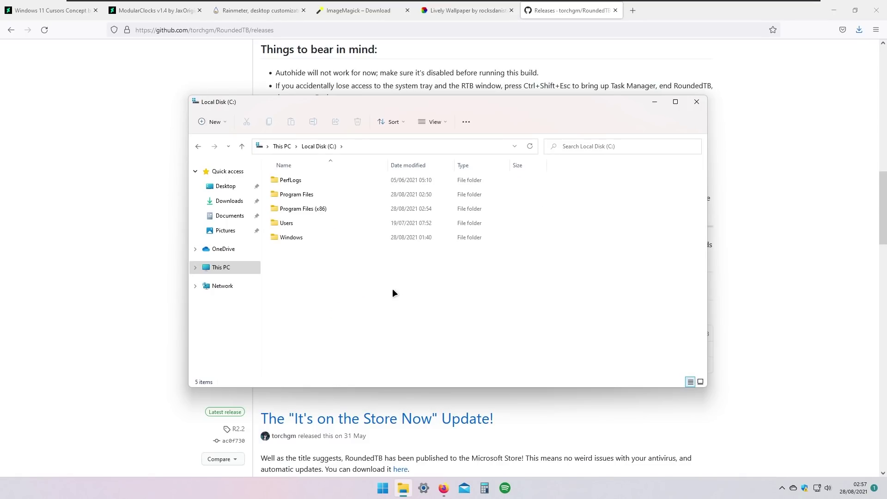
pyautogui.rightClick(392, 290)
pyautogui.moveTo(453, 375)
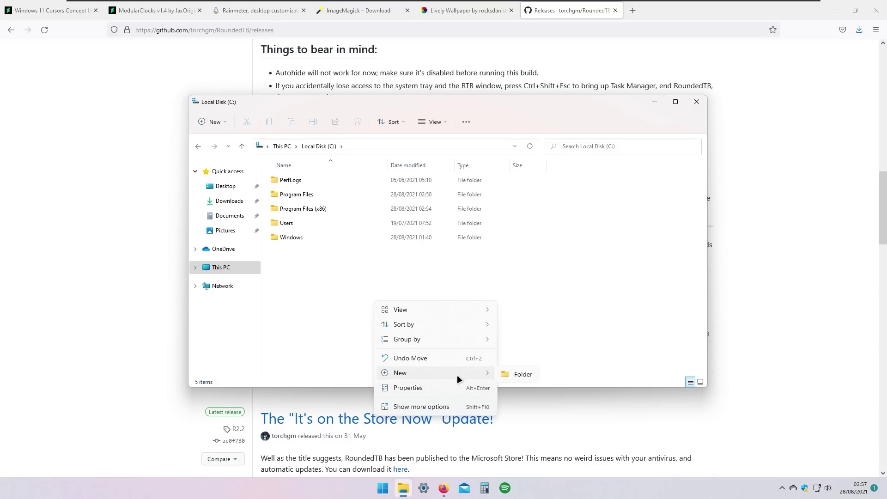
pyautogui.click(524, 374)
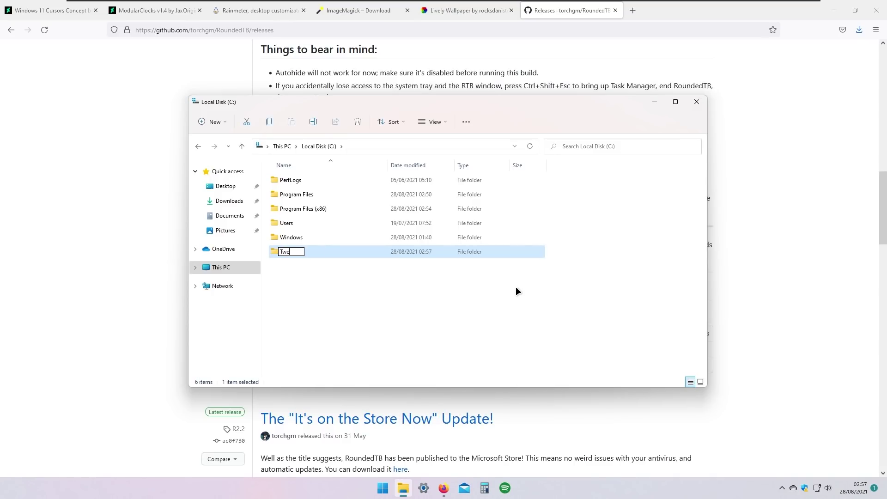
pyautogui.press('Return')
# Show the downloaded RoundedTB archive in its folder from Firefox and close the browser with all its tabs.
pyautogui.click(767, 95)
pyautogui.click(858, 30)
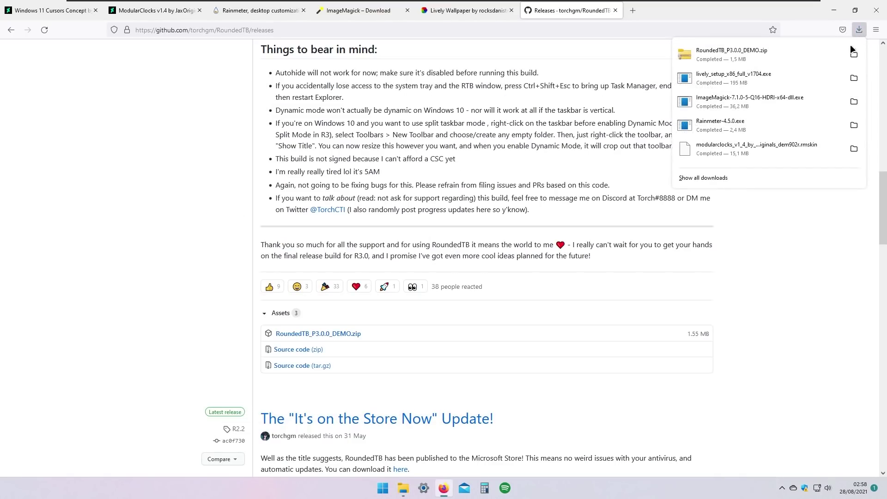
pyautogui.click(786, 55)
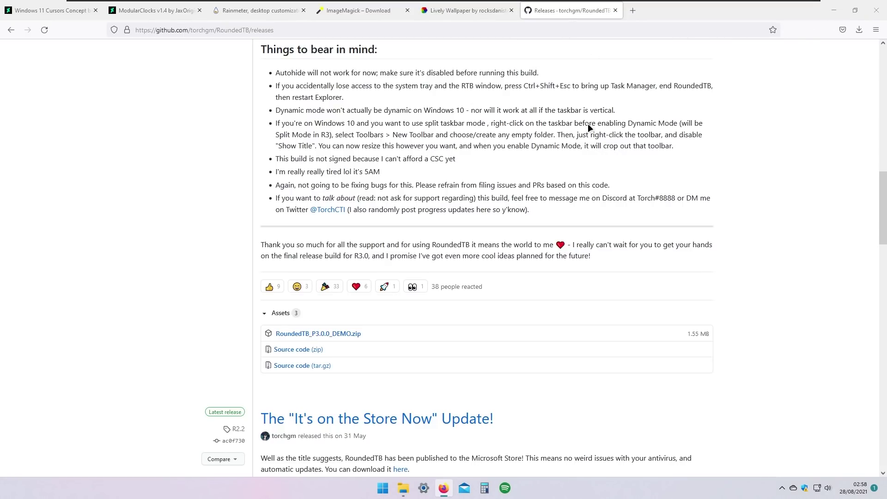
pyautogui.click(830, 7)
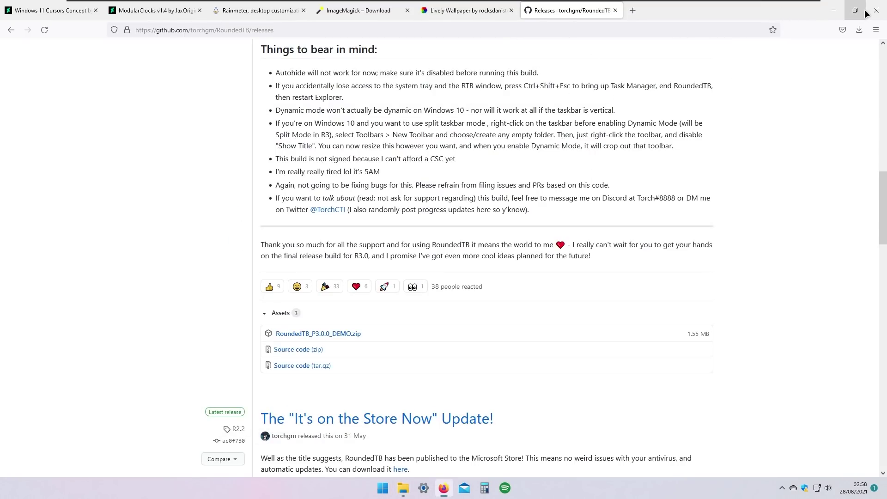
pyautogui.click(875, 13)
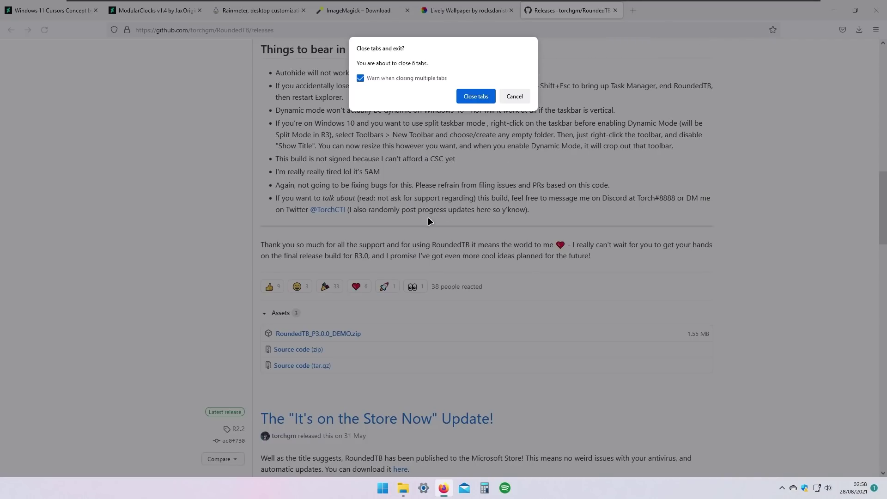
pyautogui.click(481, 96)
# Extract the RoundedTB_P3.0.0_DEMO archive from Downloads into the Tweaks folder on Local Disk (C:).
pyautogui.click(518, 110)
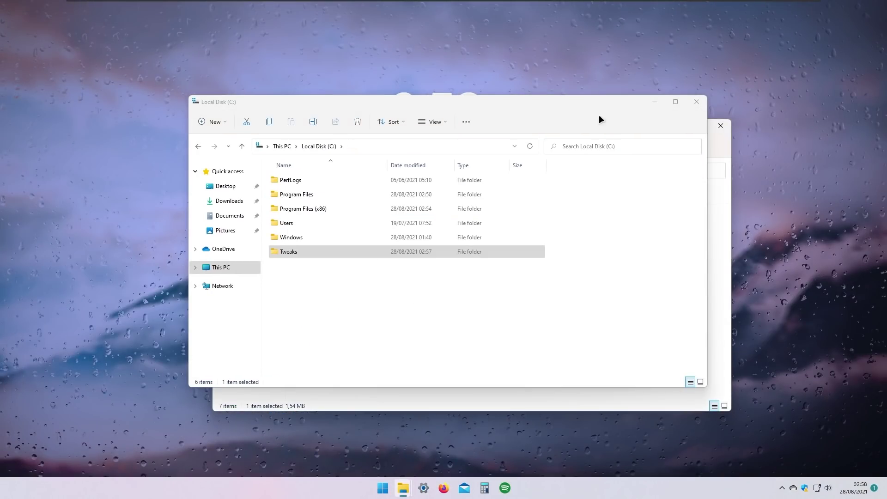
pyautogui.click(629, 114)
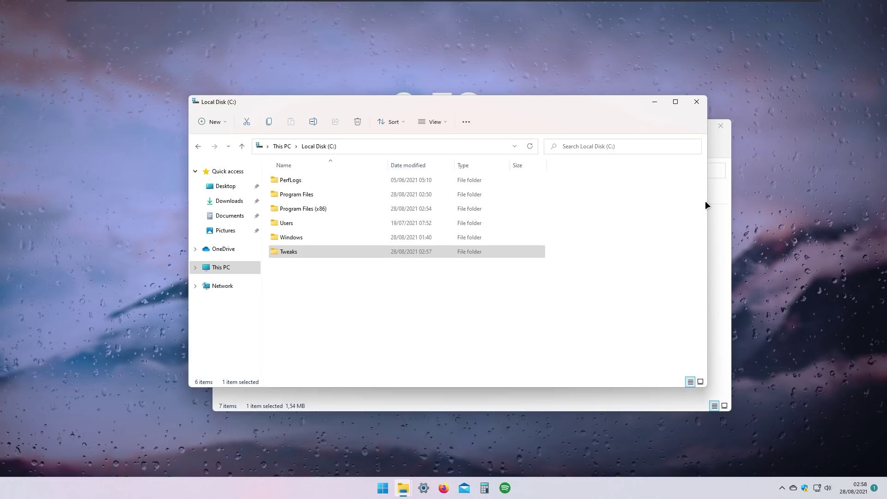
pyautogui.click(728, 228)
pyautogui.click(359, 217)
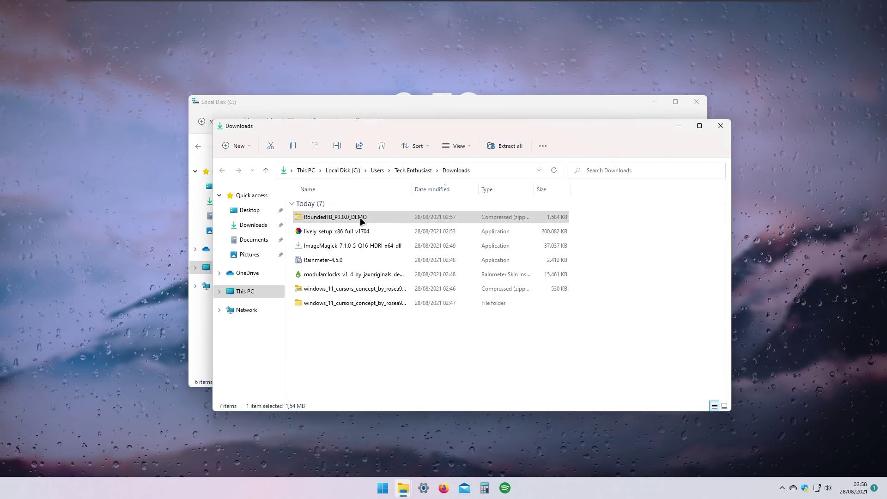
pyautogui.click(359, 217)
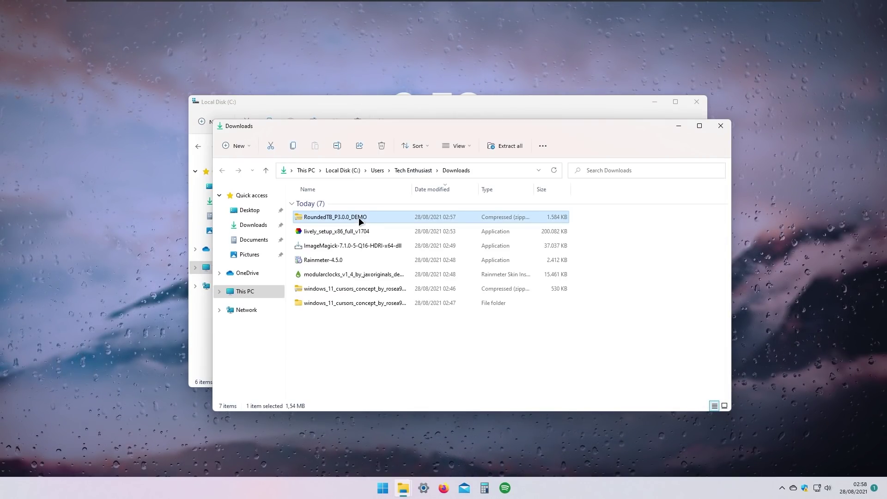
pyautogui.rightClick(359, 217)
pyautogui.click(421, 292)
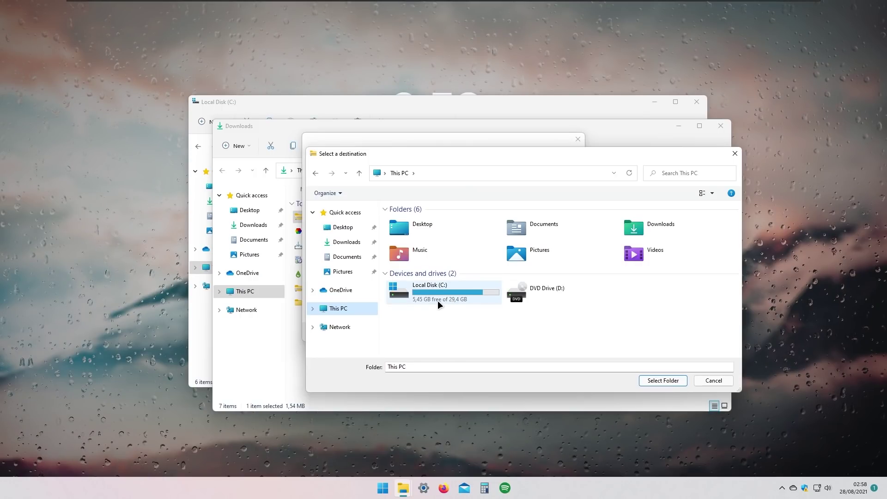
pyautogui.doubleClick(438, 300)
pyautogui.click(443, 267)
pyautogui.click(671, 381)
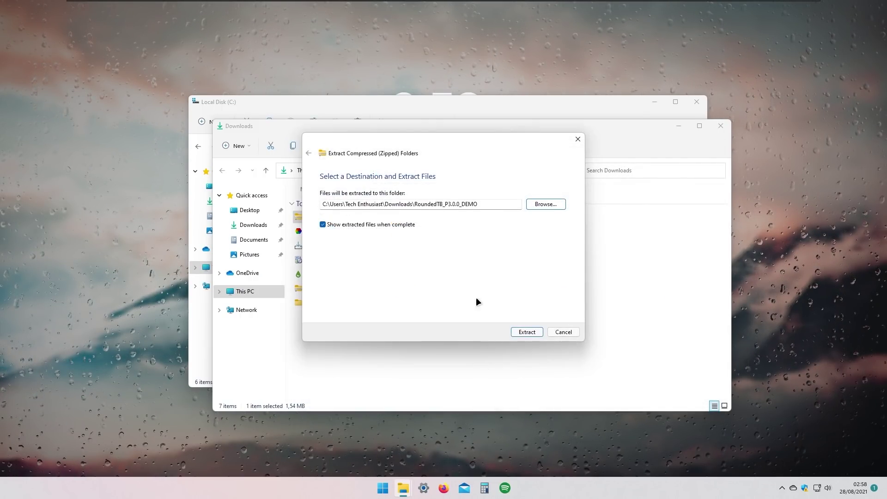
pyautogui.press('Return')
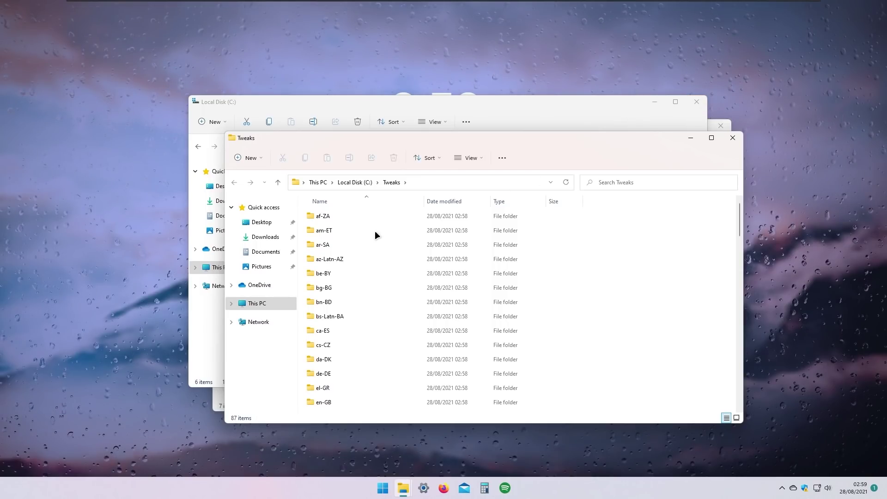
# Permanently delete all files and folders in the Downloads folder.
pyautogui.click(619, 101)
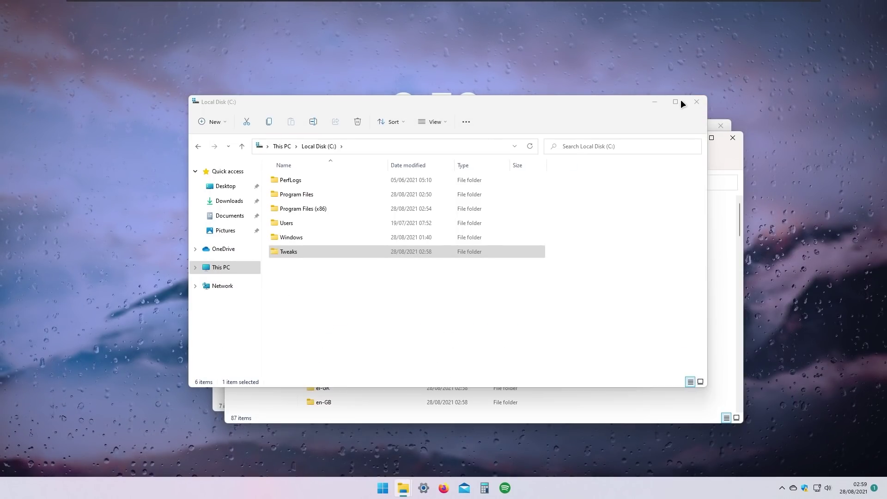
pyautogui.click(578, 155)
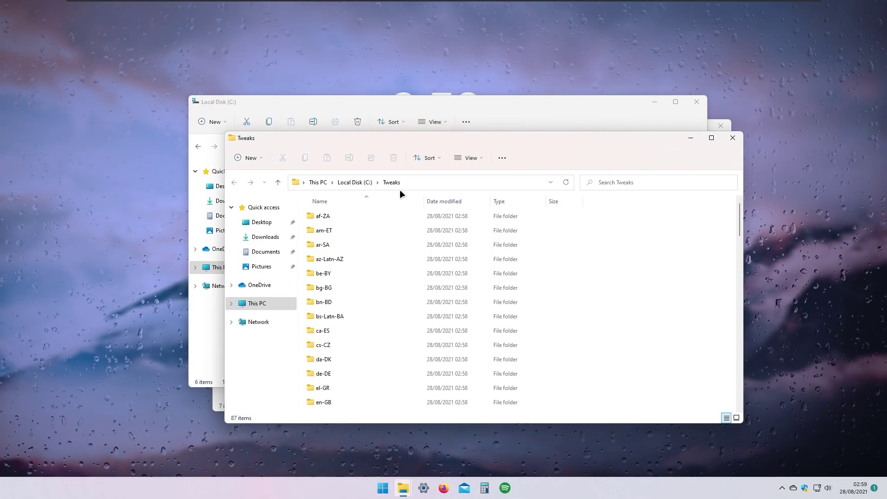
pyautogui.click(557, 109)
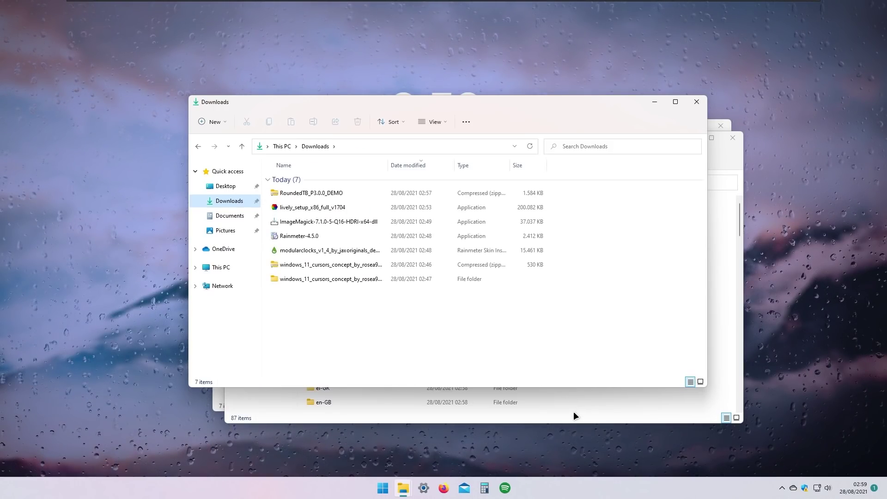
pyautogui.moveTo(317, 326); pyautogui.dragTo(307, 160)
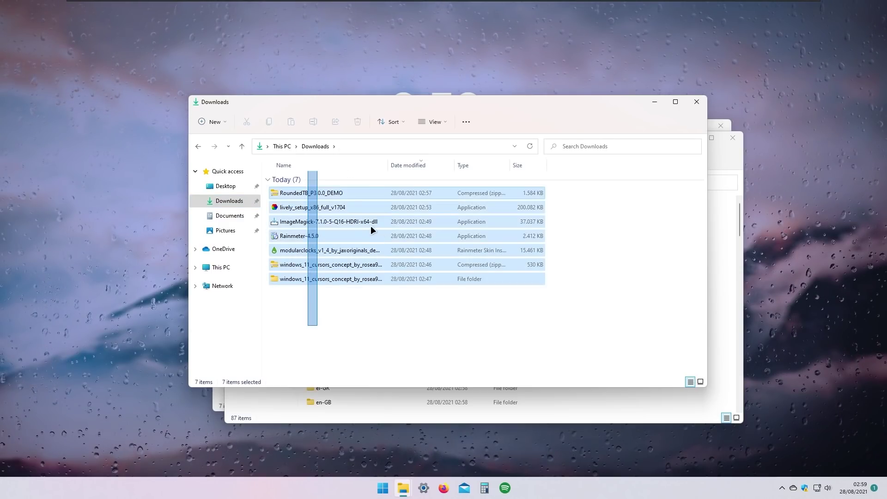
pyautogui.hotkey('shift', 'Delete')
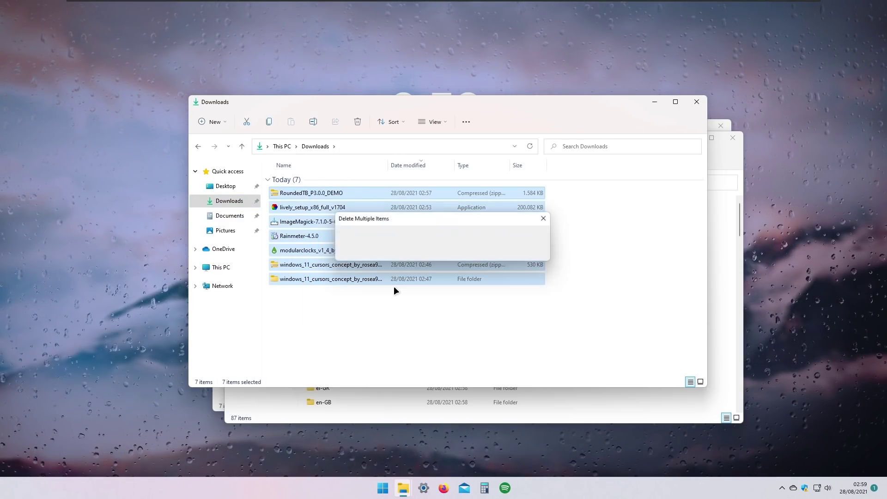
pyautogui.click(486, 253)
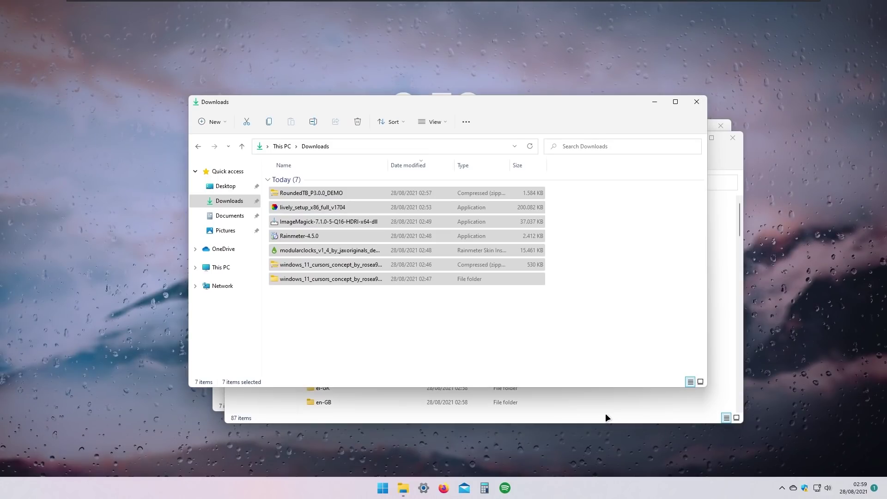
# Launch the RoundedTB application from the Tweaks folder and let it run despite the SmartScreen block.
pyautogui.click(606, 413)
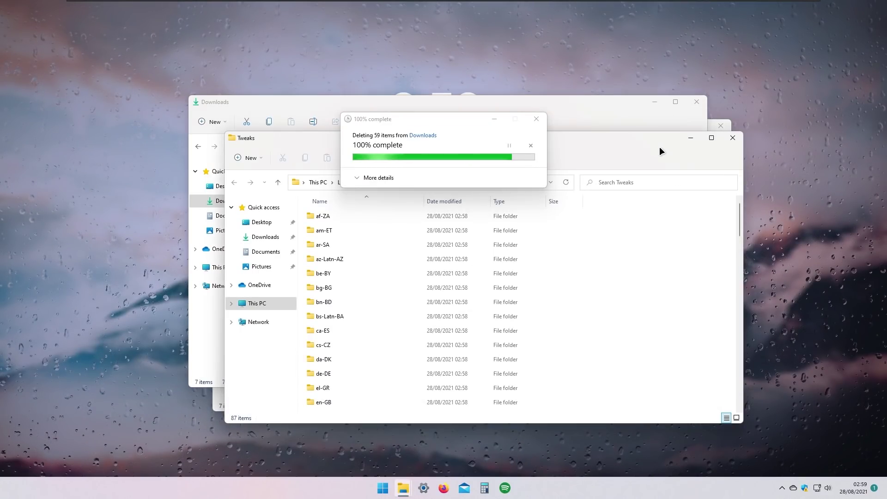
pyautogui.scroll(-4, 448, 225)
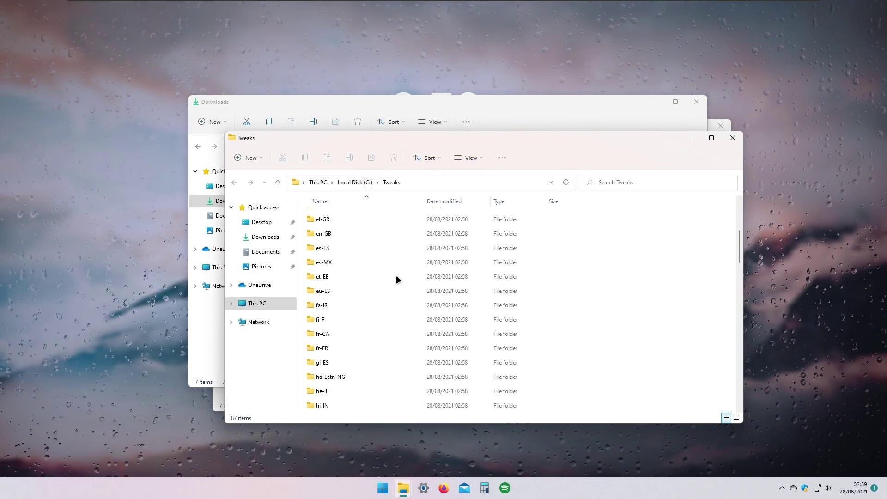
pyautogui.scroll(-4, 734, 244)
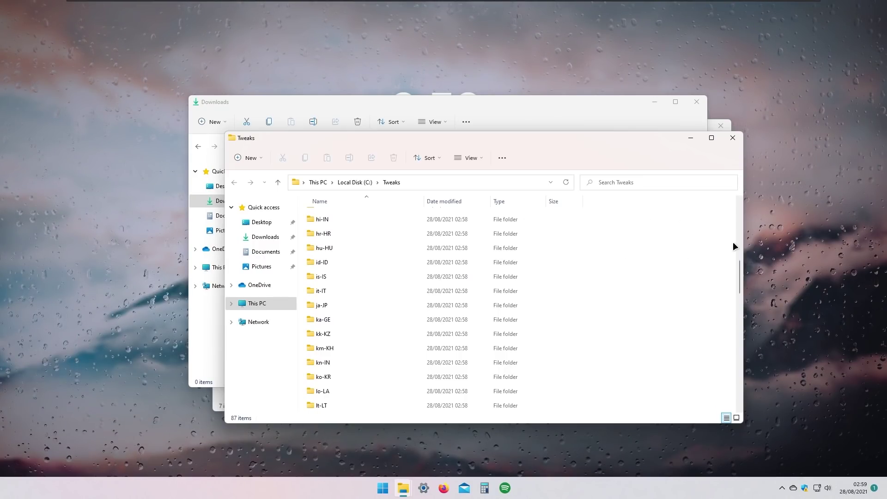
pyautogui.scroll(-7, 438, 268)
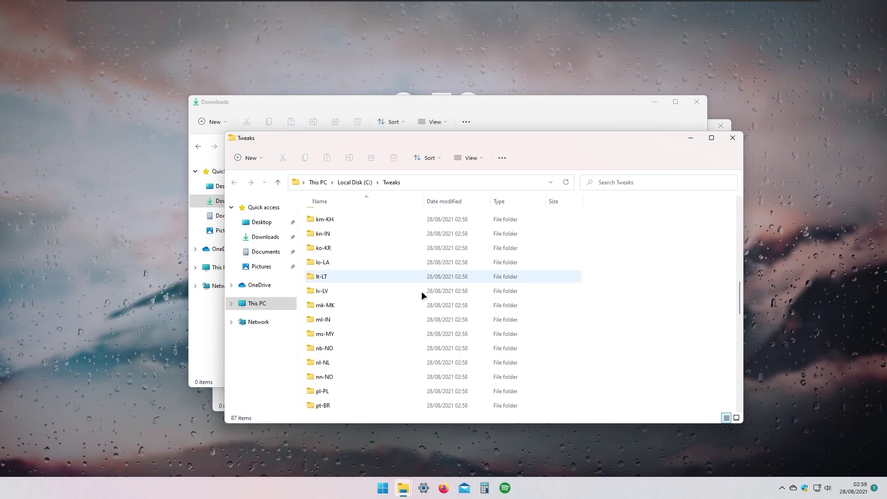
pyautogui.scroll(-9, 446, 303)
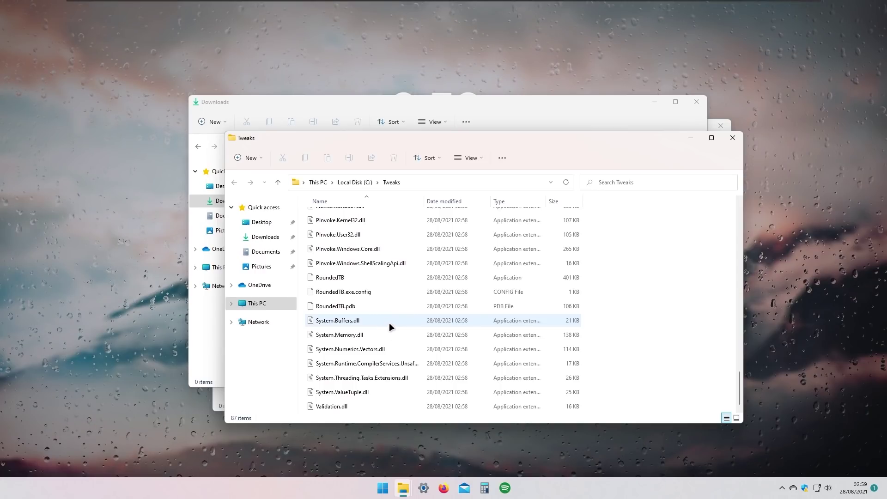
pyautogui.doubleClick(380, 276)
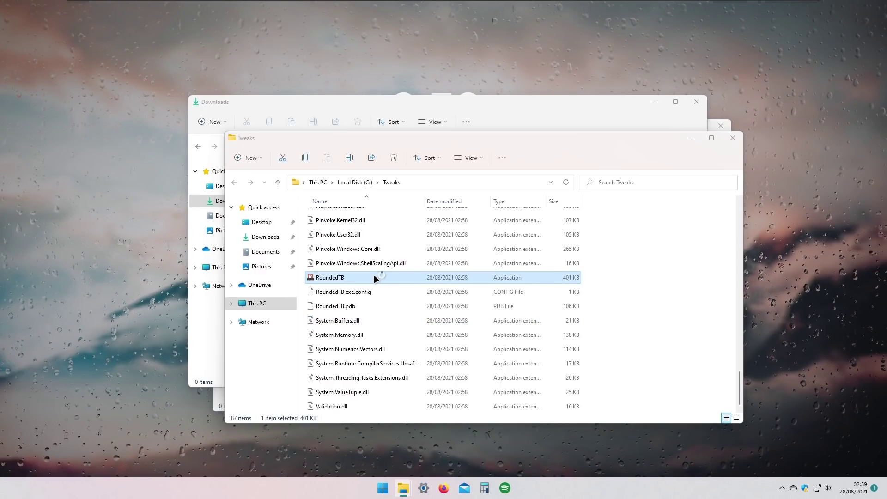
pyautogui.click(698, 104)
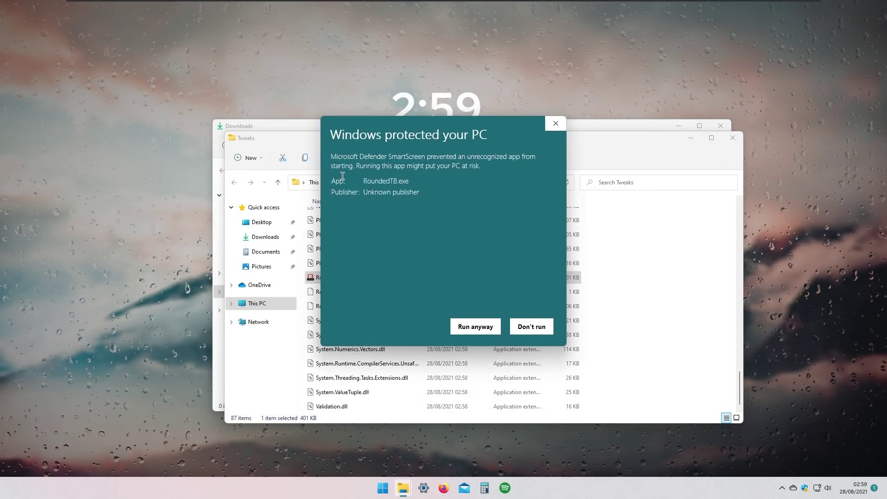
pyautogui.click(480, 329)
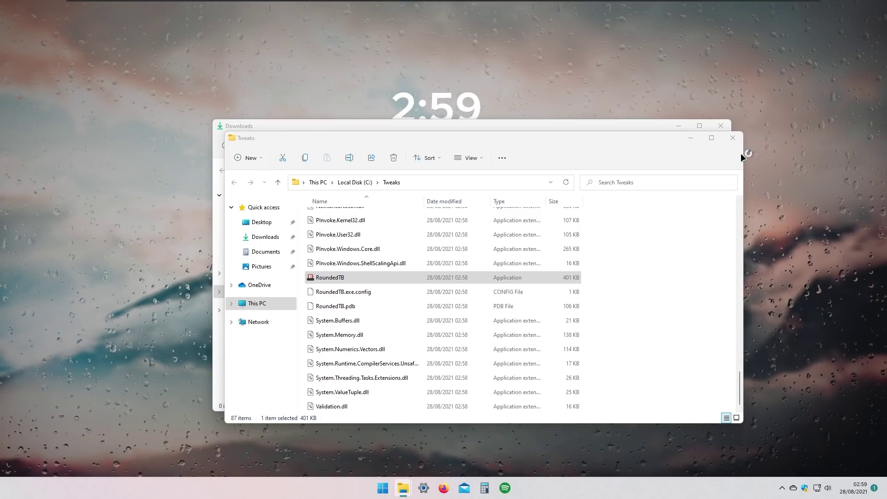
# Close the remaining File Explorer windows and dismiss RoundedTB's preview build notice.
pyautogui.click(733, 138)
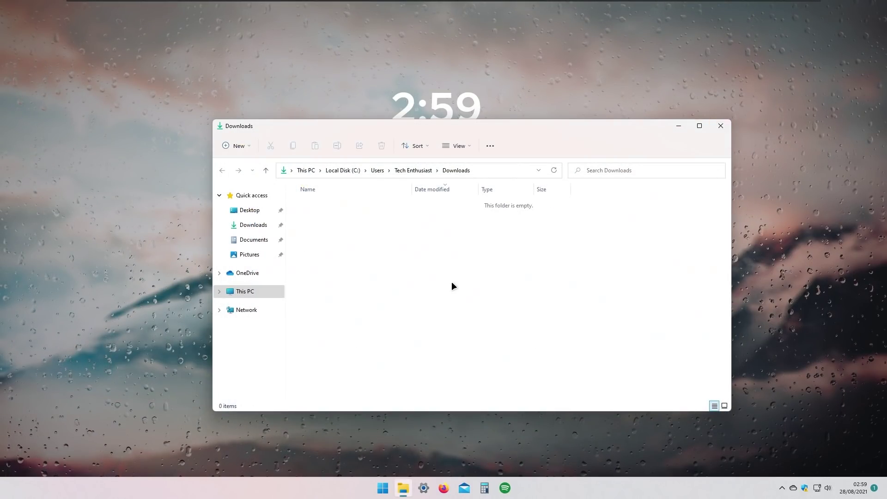
pyautogui.hotkey('alt', 'F4')
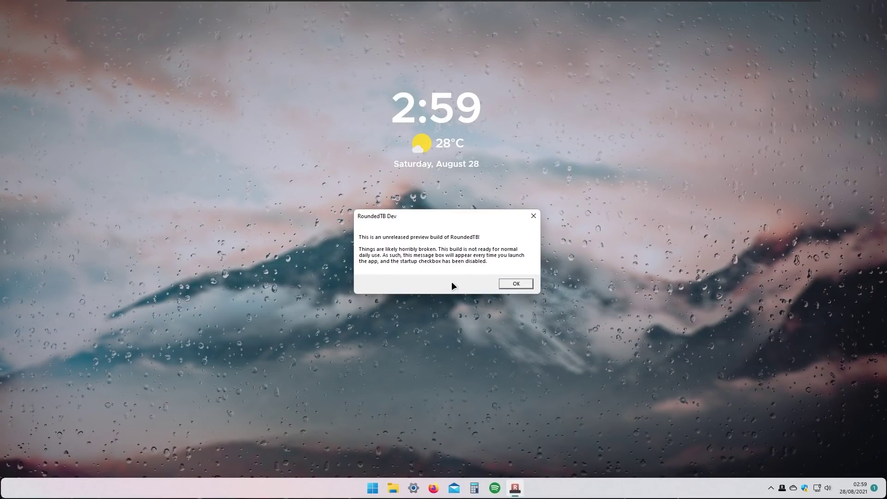
pyautogui.click(516, 284)
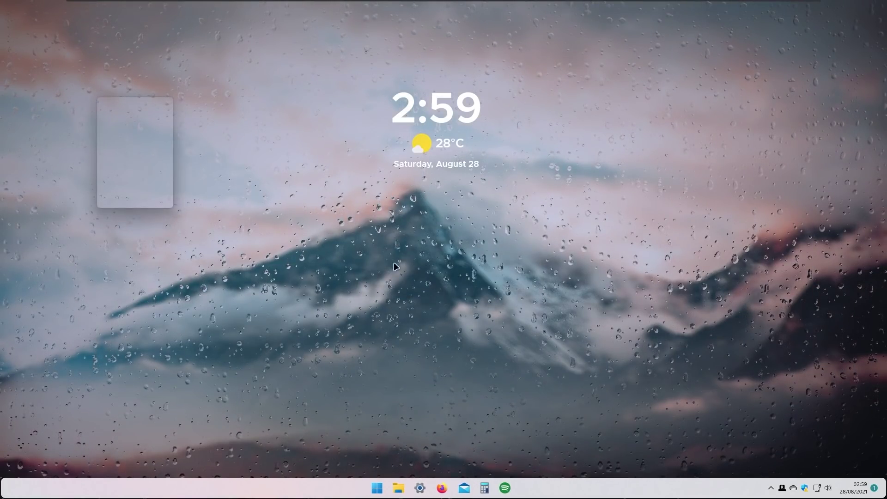
# Set the taskbar margin to 0 in RoundedTB, enable Dynamic mode, apply the settings and close the settings window.
pyautogui.moveTo(132, 106); pyautogui.dragTo(304, 131)
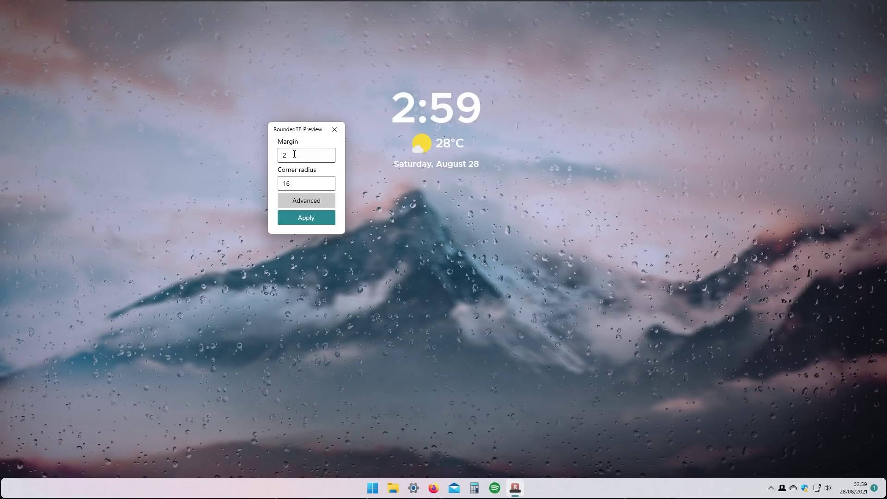
pyautogui.press('BackSpace')
pyautogui.write('0')
pyautogui.click(313, 201)
pyautogui.click(383, 156)
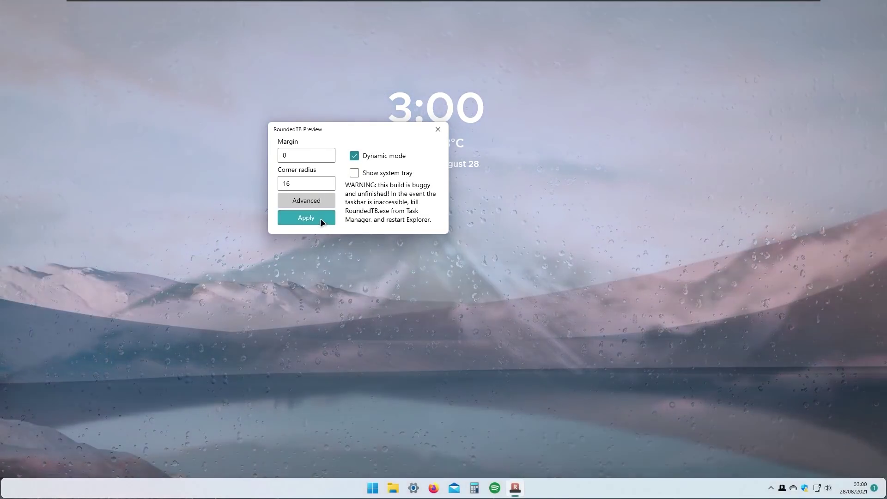
pyautogui.click(322, 219)
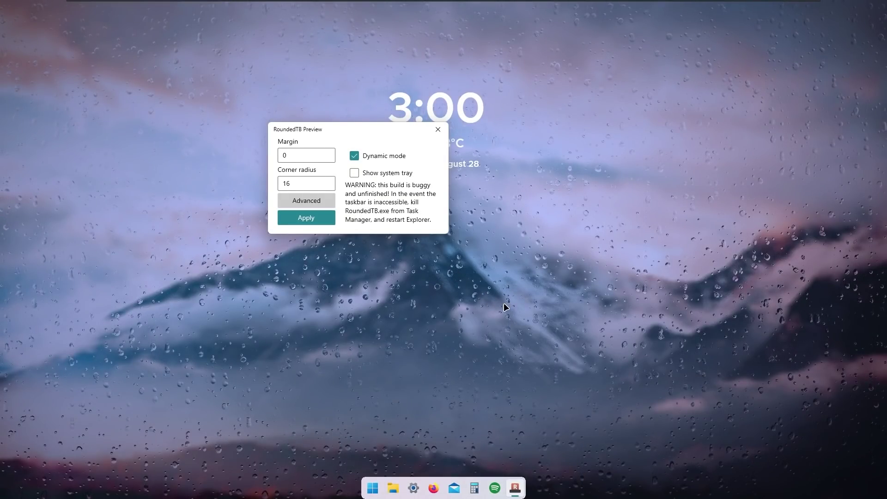
pyautogui.click(439, 131)
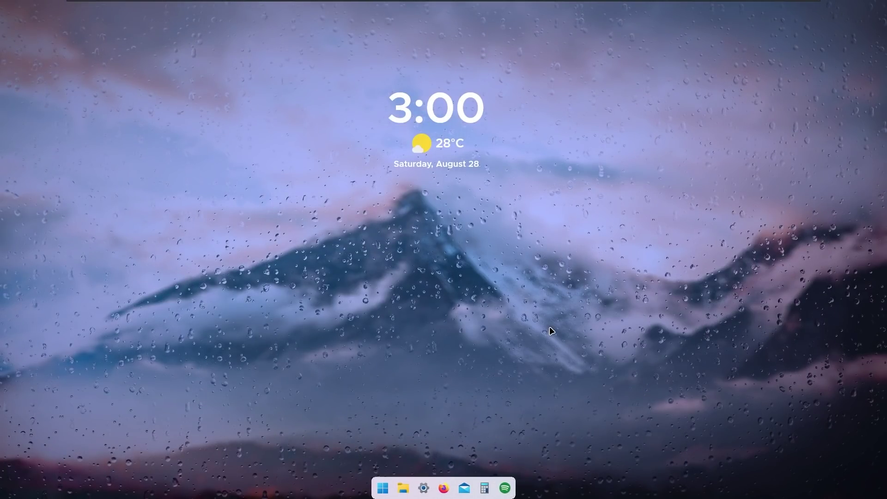